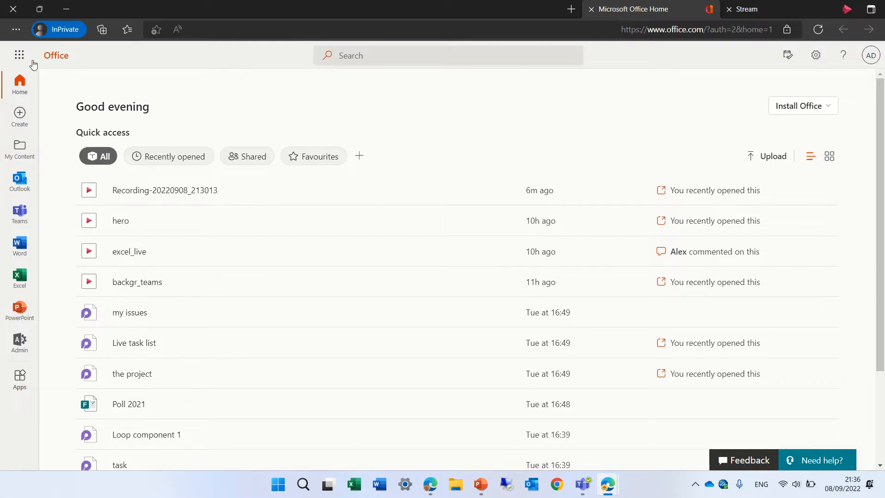
Step: Open Stream (Classic) from the Office apps and return to the Office home page
click(20, 56)
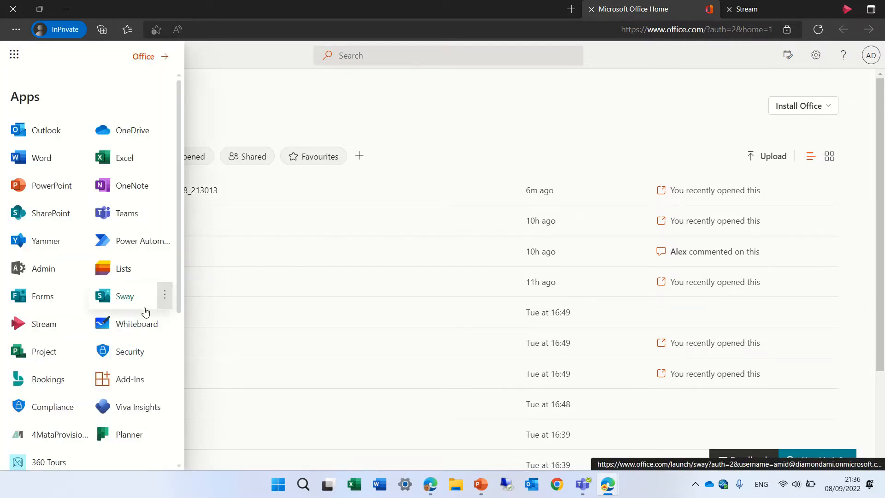
click(28, 325)
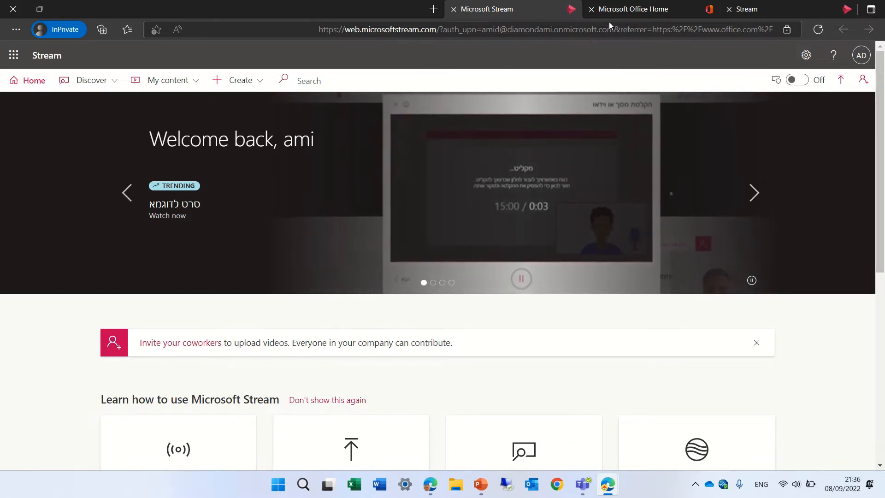
click(629, 10)
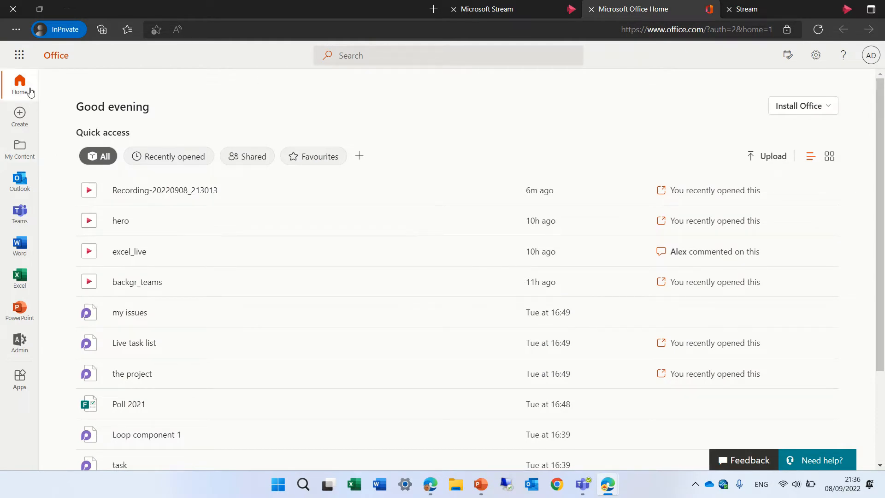
Step: Open Forms from the Office apps and replace "forms" with "stream" in its web address to load the new Stream page
click(19, 57)
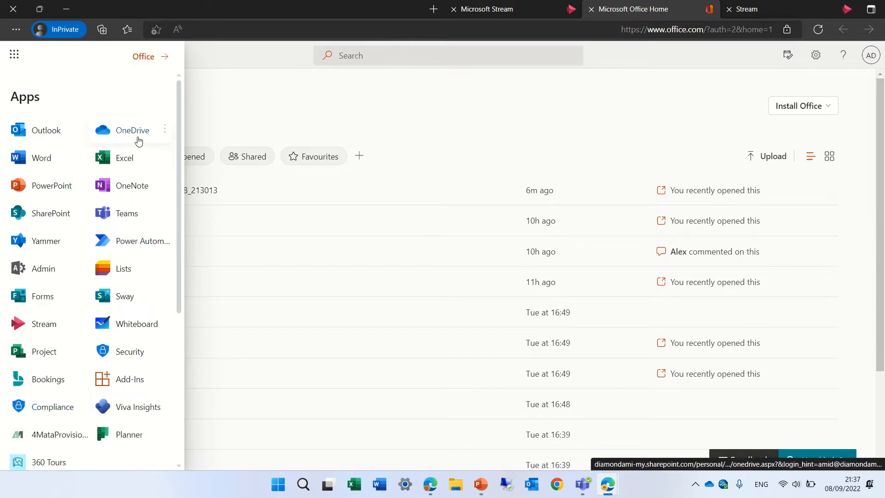
click(43, 297)
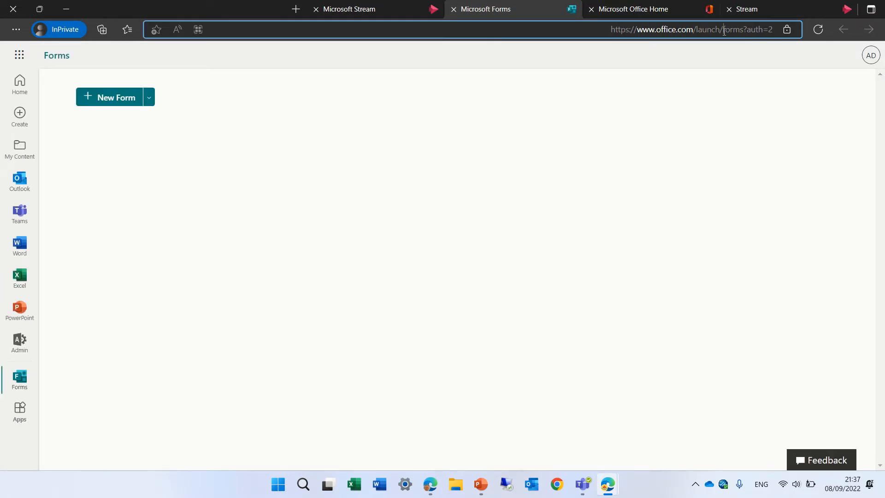
drag(731, 32, 739, 32)
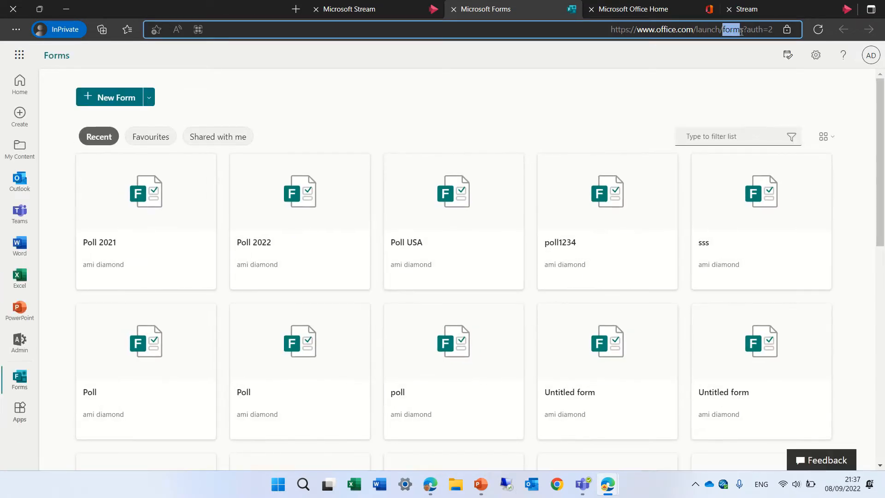
text(st)
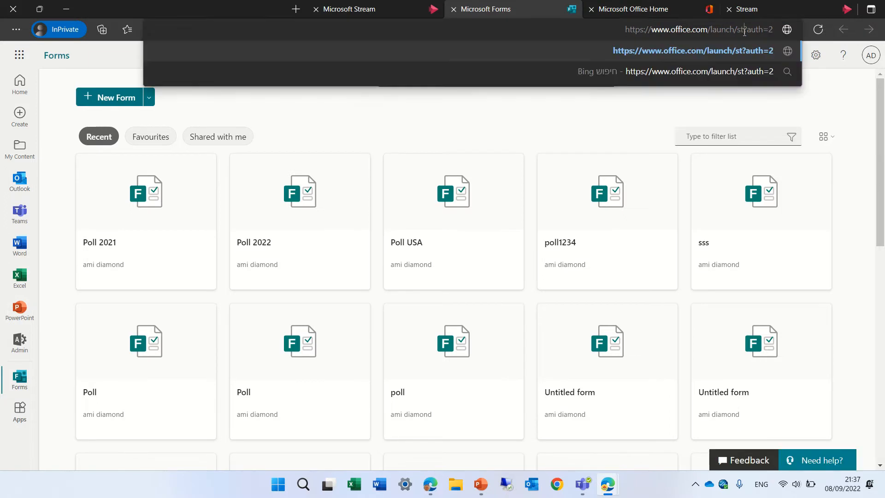
text(ream)
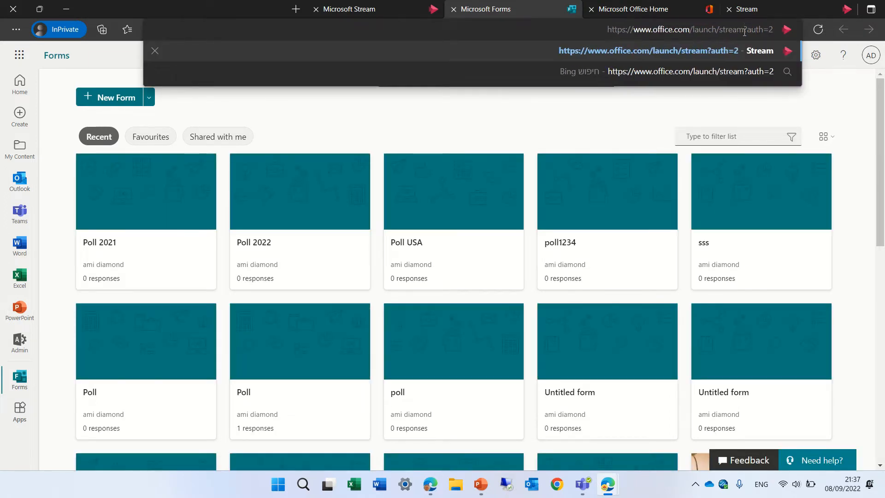
key(Return)
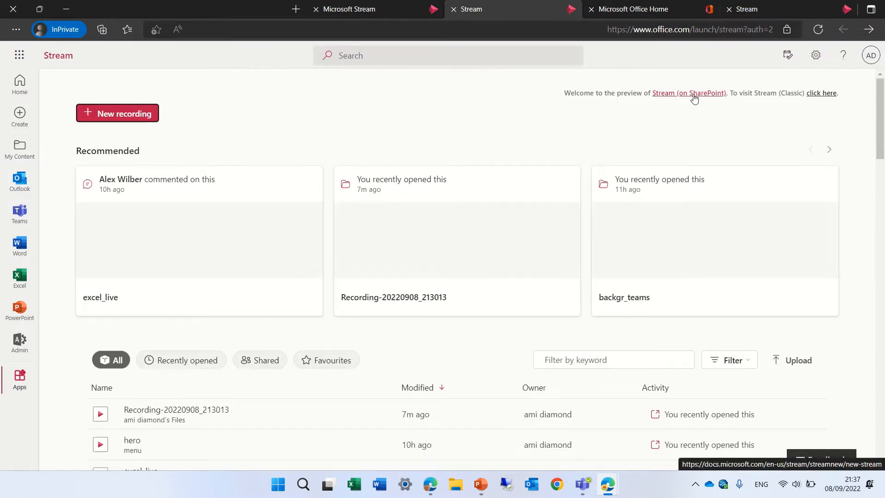
Step: Look through the Stream start page's recommended videos, the video list and the Activity and Time filter options
scroll(882, 150, down, 2)
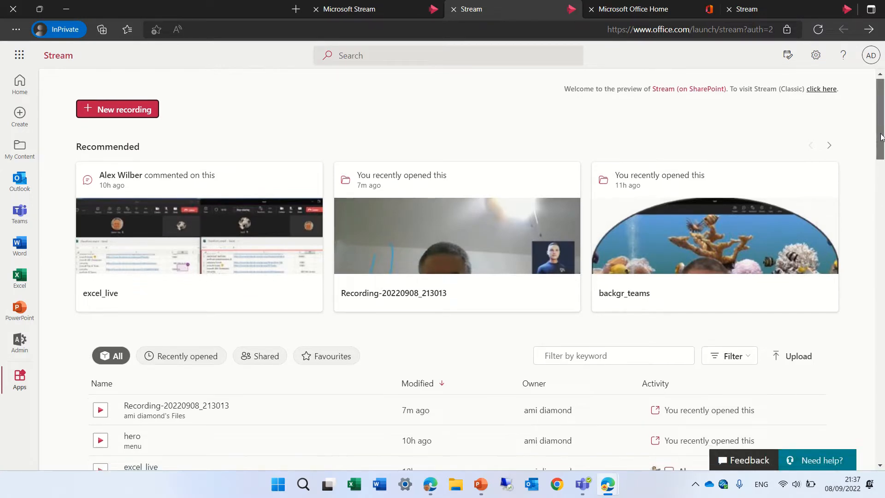
scroll(882, 149, down, 4)
scroll(881, 146, up, 5)
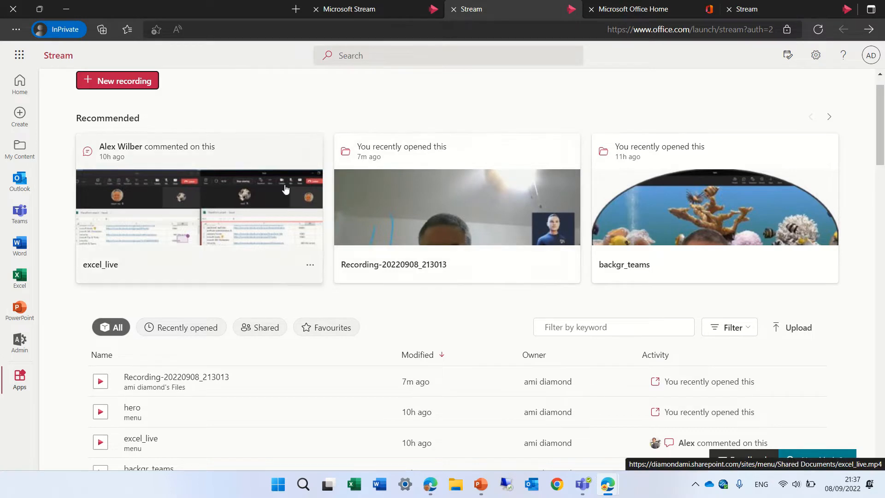
scroll(880, 190, down, 5)
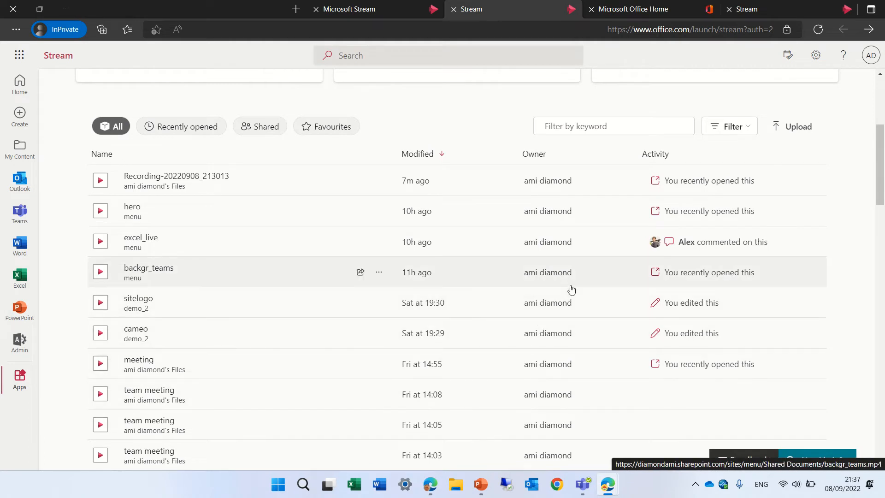
click(745, 130)
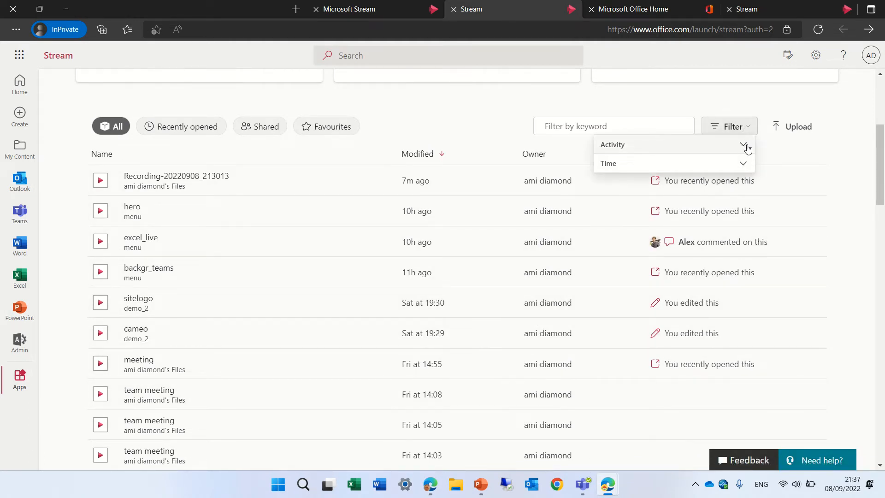
click(745, 144)
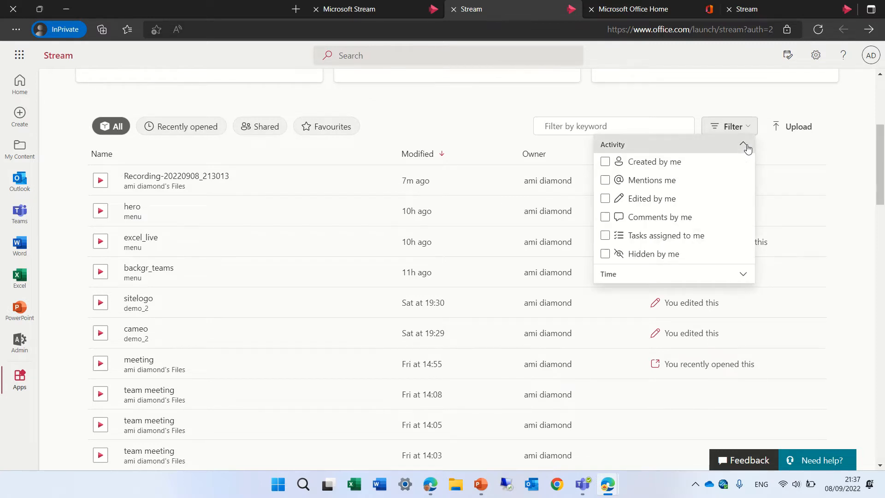
click(747, 147)
click(743, 169)
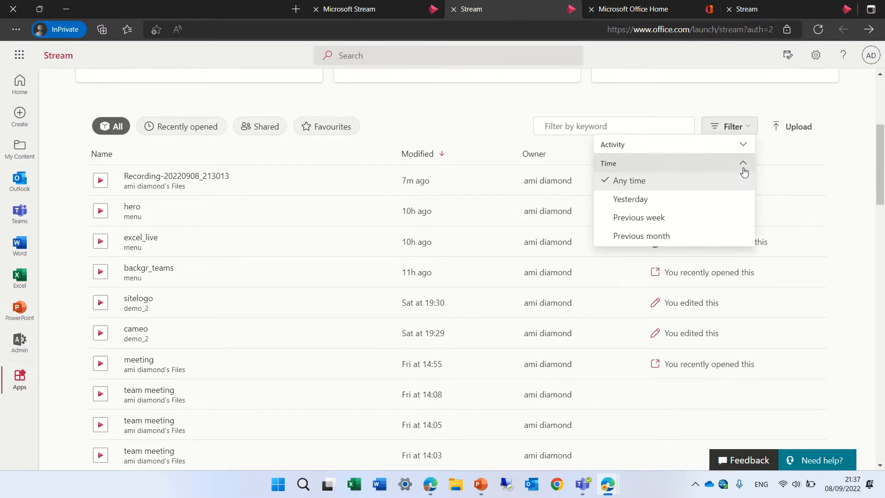
click(744, 165)
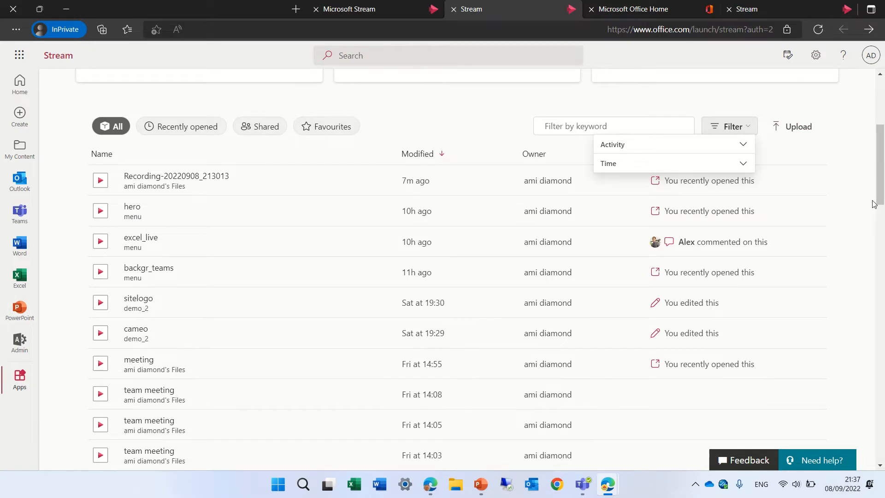
Step: Start a new camera recording and allow the site to use the microphone and camera
drag(879, 203, 883, 142)
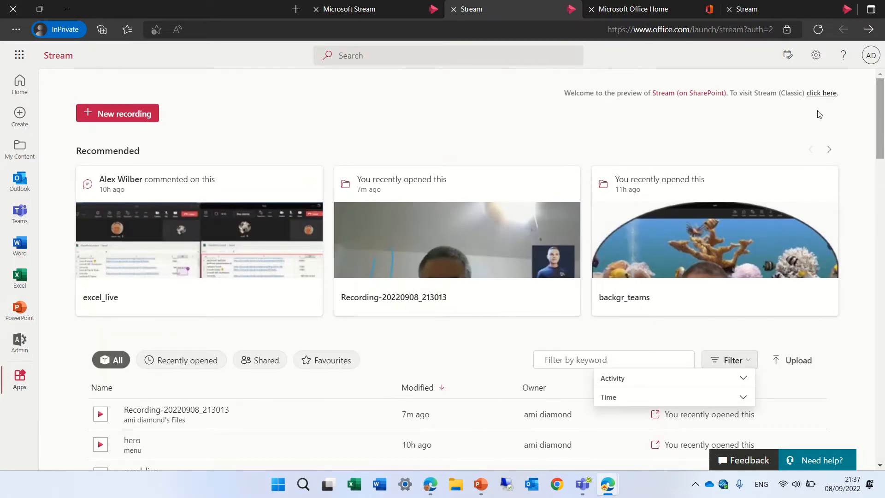
click(128, 115)
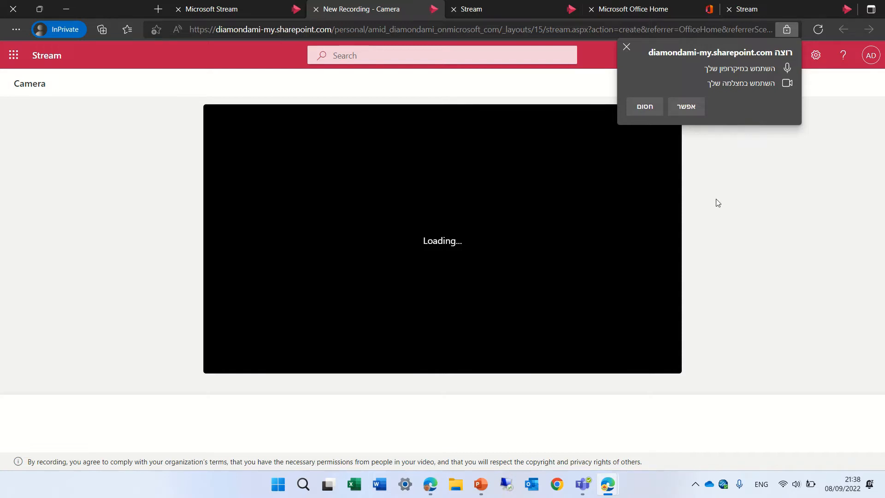
click(695, 106)
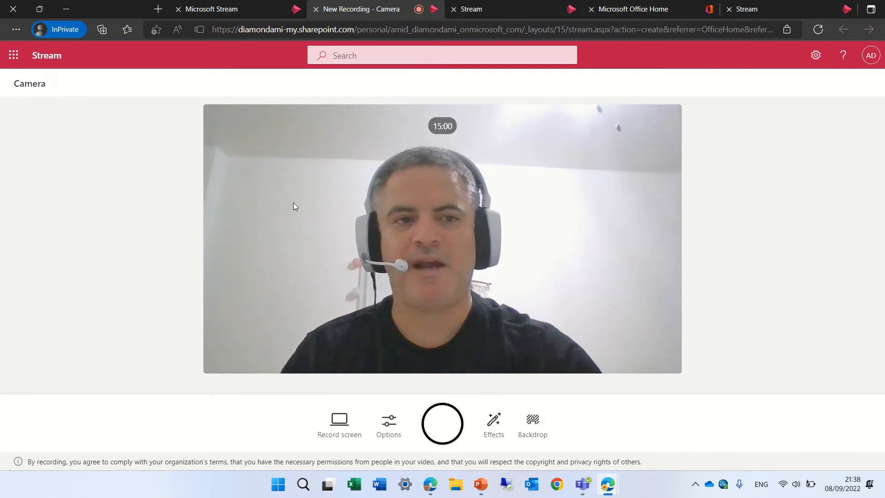
Step: Apply the office backdrop with tall windows and try the presenter in both lower corners before restoring the full-frame layout
click(536, 423)
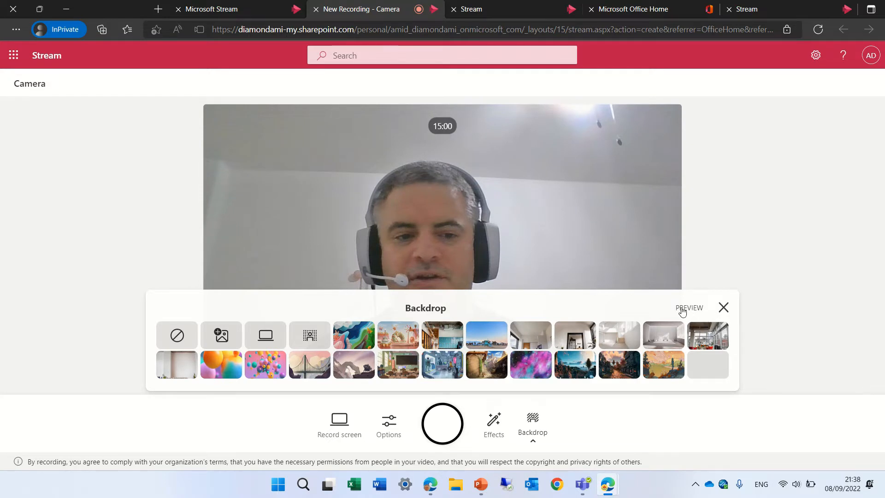
click(682, 332)
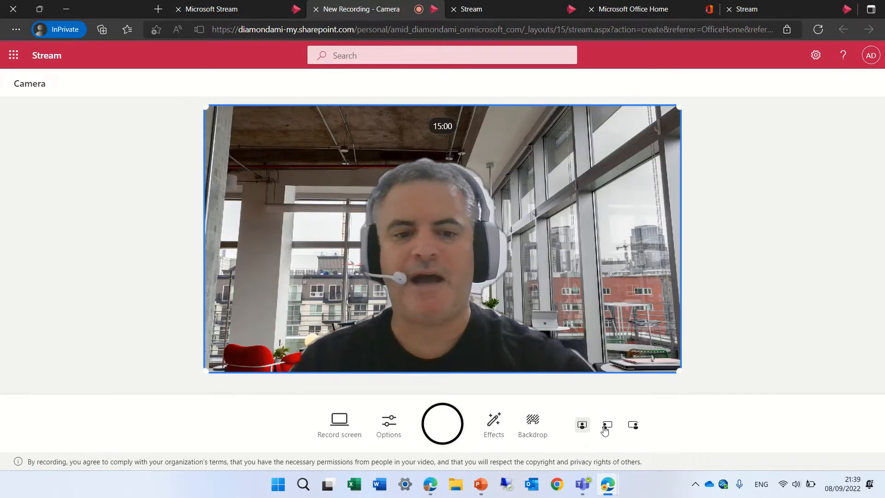
click(606, 427)
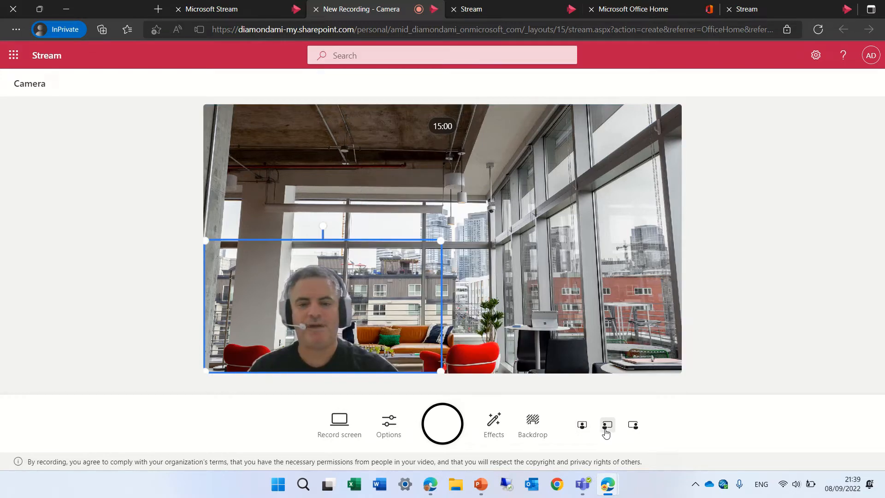
click(632, 427)
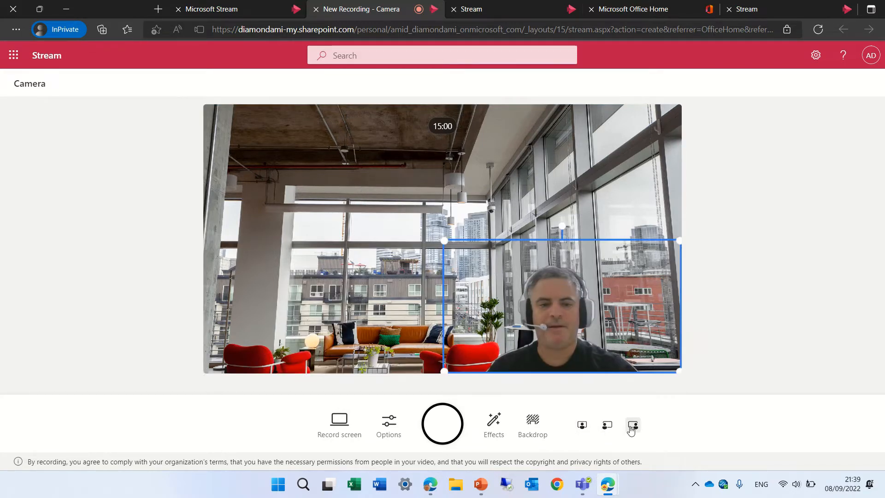
click(608, 426)
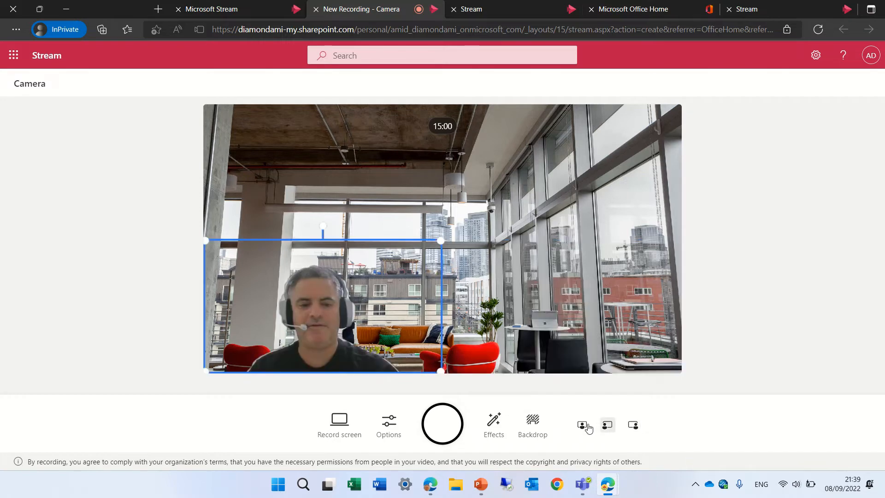
click(587, 426)
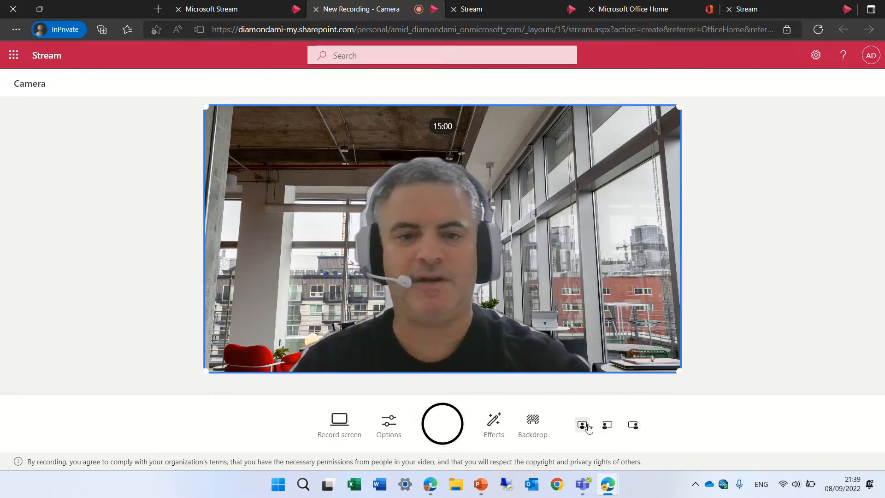
Step: Share the entire screen as the camera backdrop and stop the sharing
click(534, 421)
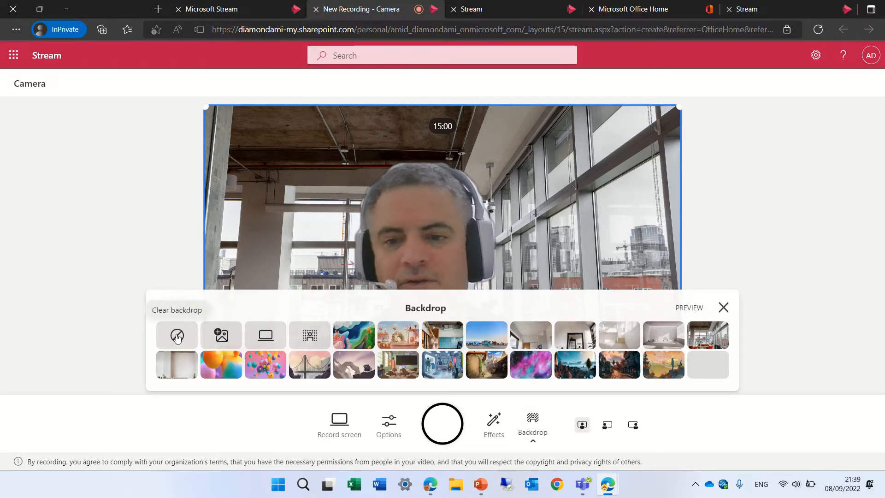
click(308, 341)
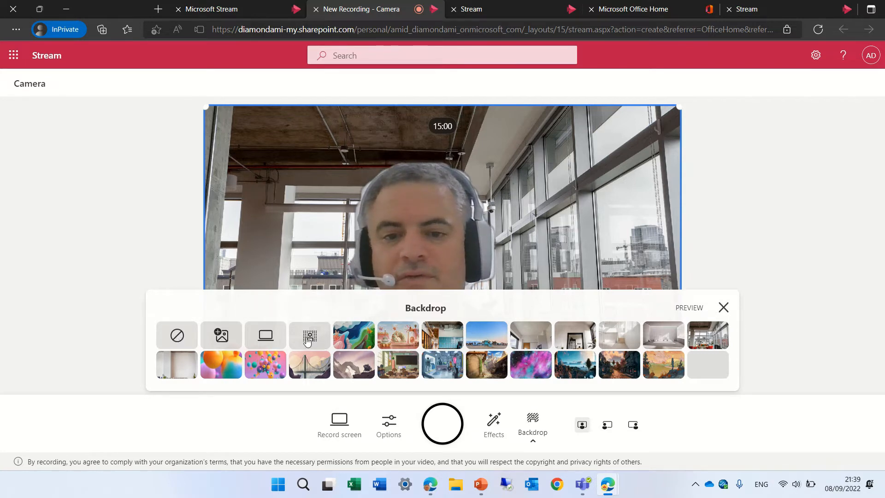
click(270, 341)
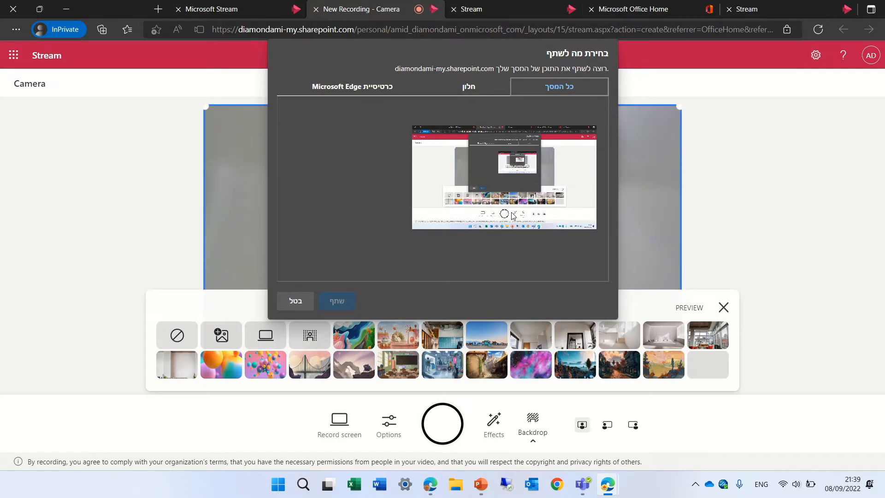
click(453, 196)
click(339, 301)
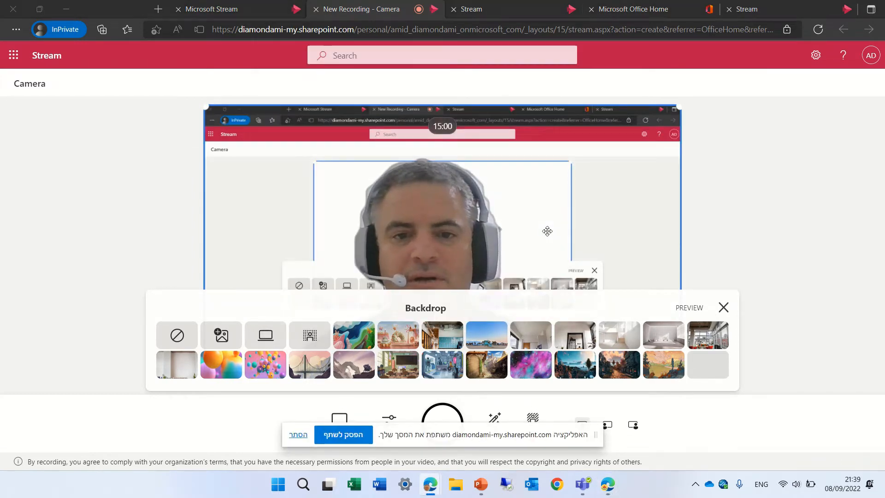
click(358, 434)
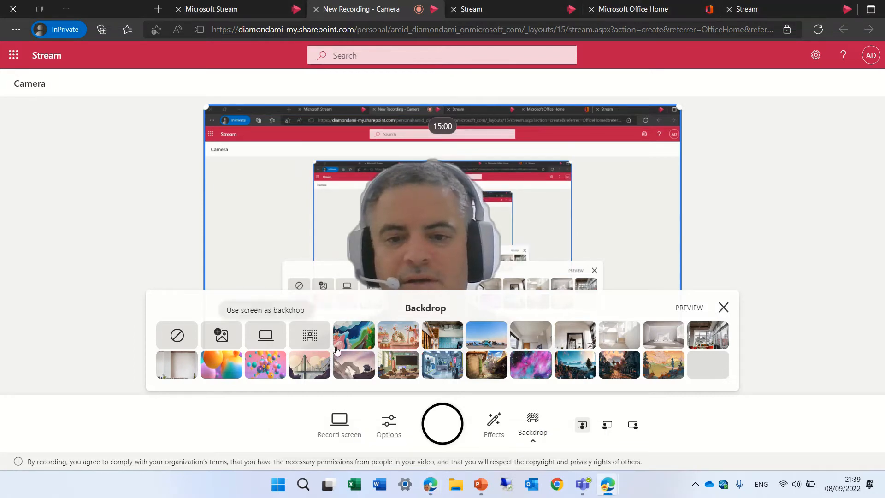
click(265, 336)
click(298, 299)
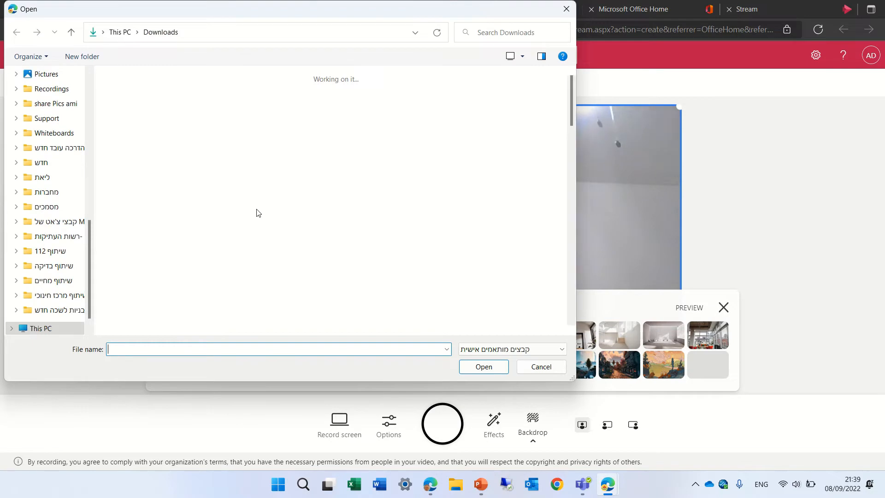
Step: Set the lake and trees picture from the Downloads folder as a custom camera backdrop
drag(573, 85, 568, 147)
double_click(341, 206)
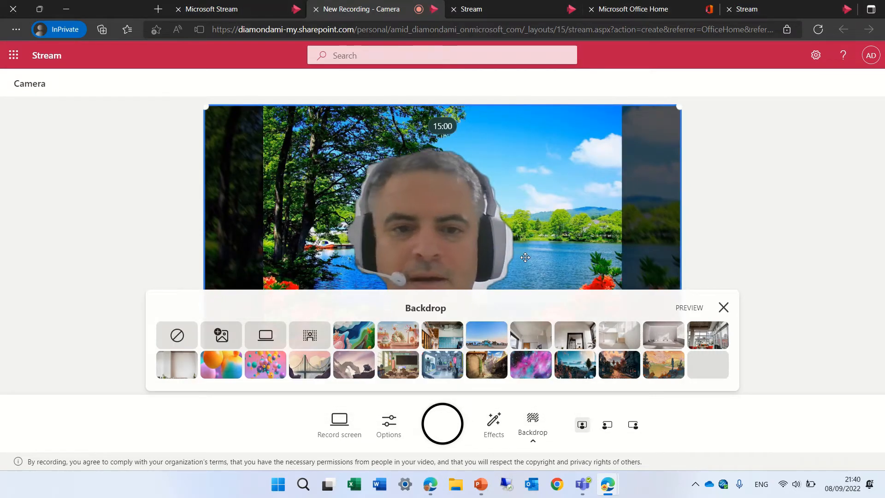
click(220, 338)
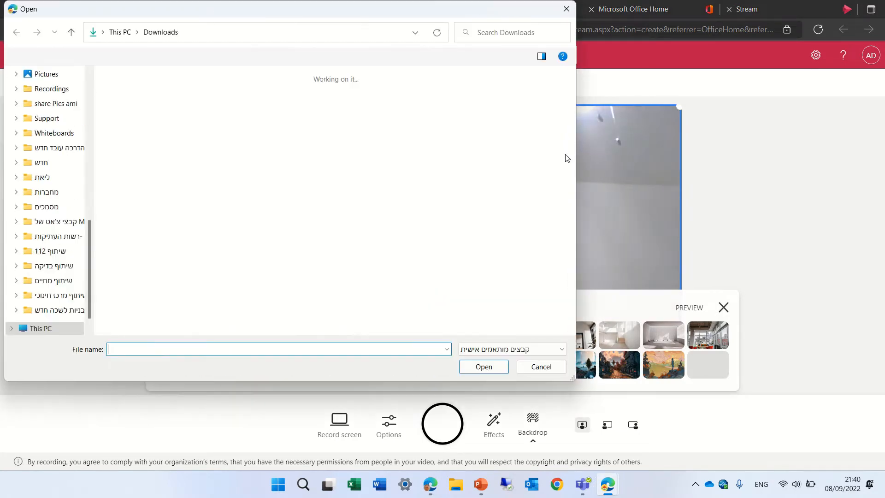
scroll(572, 110, down, 3)
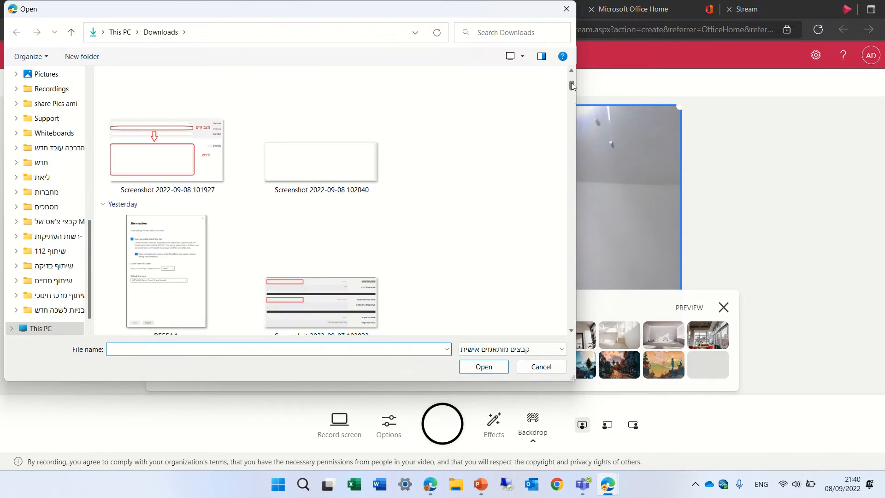
drag(571, 85, 555, 111)
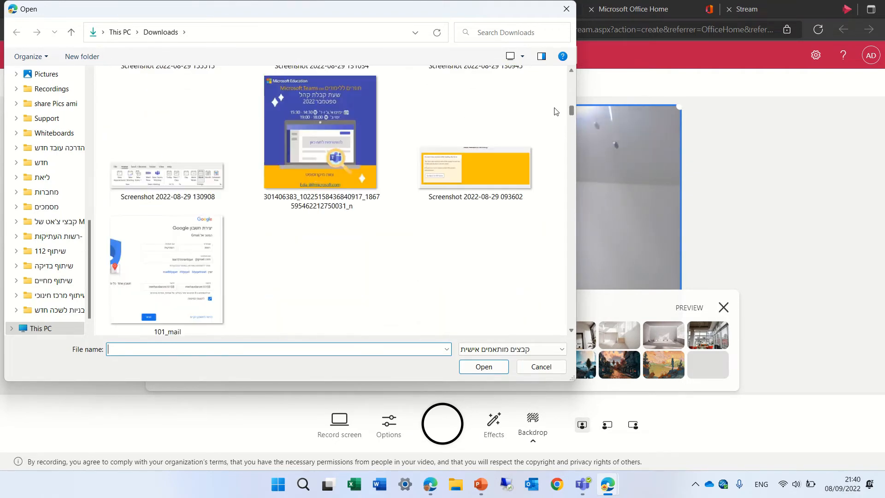
click(566, 9)
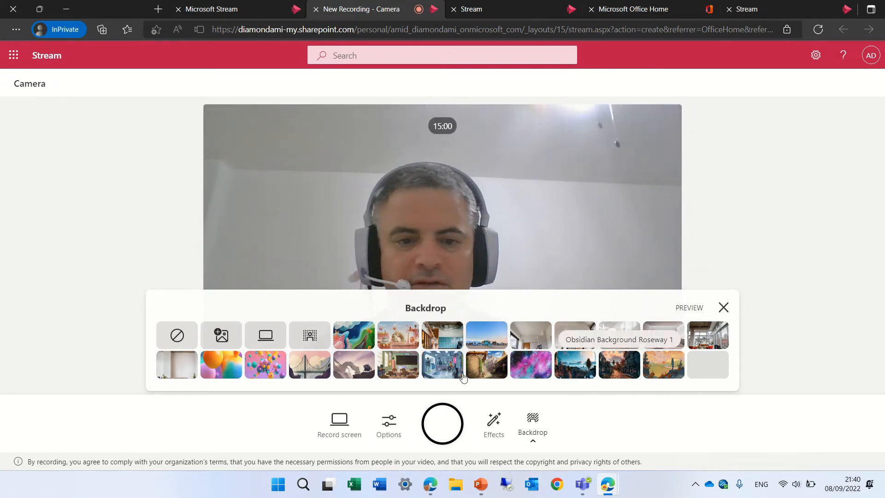
Step: Apply the illustrated suspension bridge with pink sky as the camera backdrop
click(322, 363)
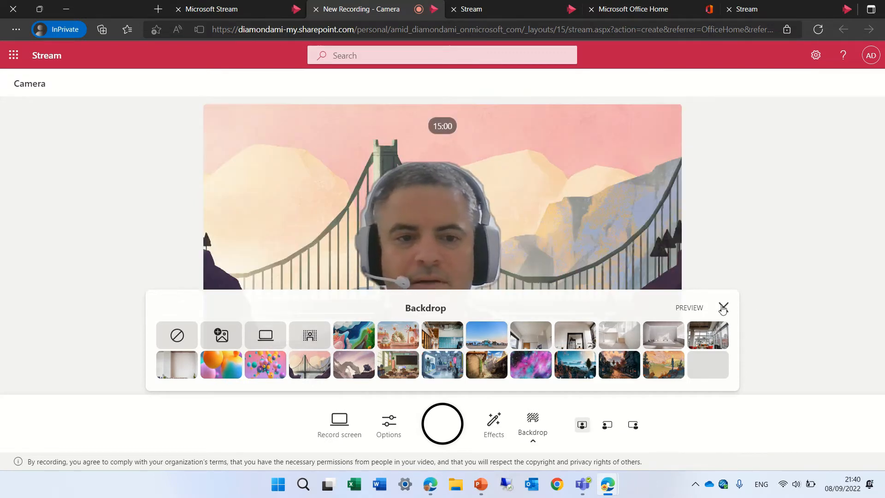
click(723, 307)
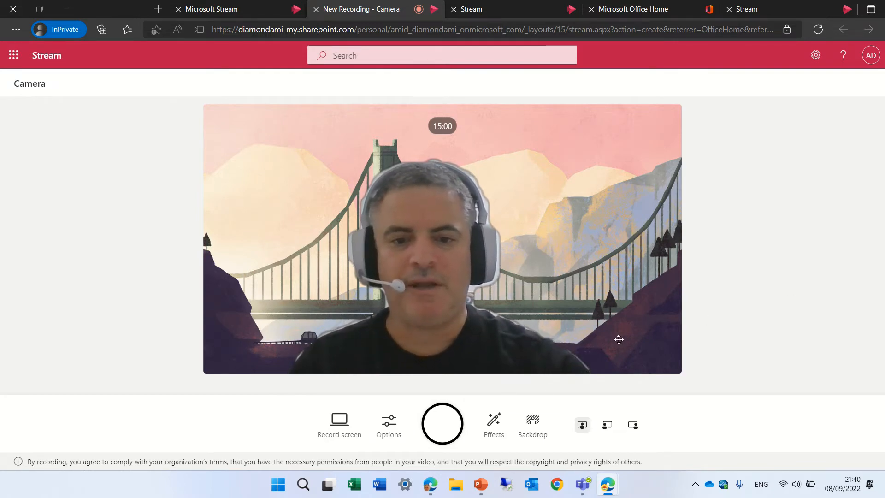
click(496, 425)
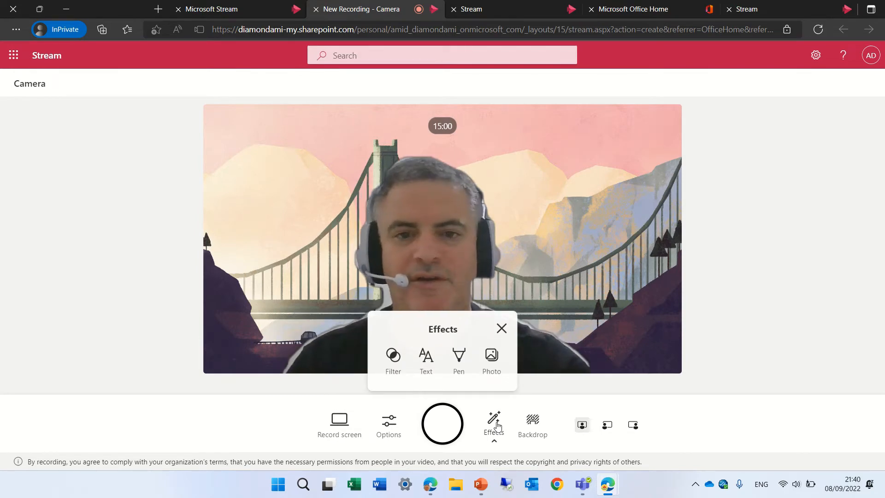
click(492, 364)
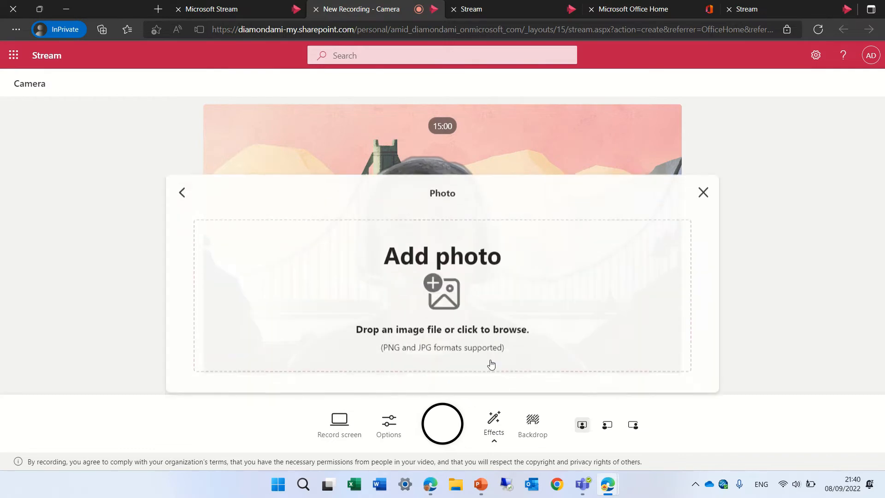
click(446, 297)
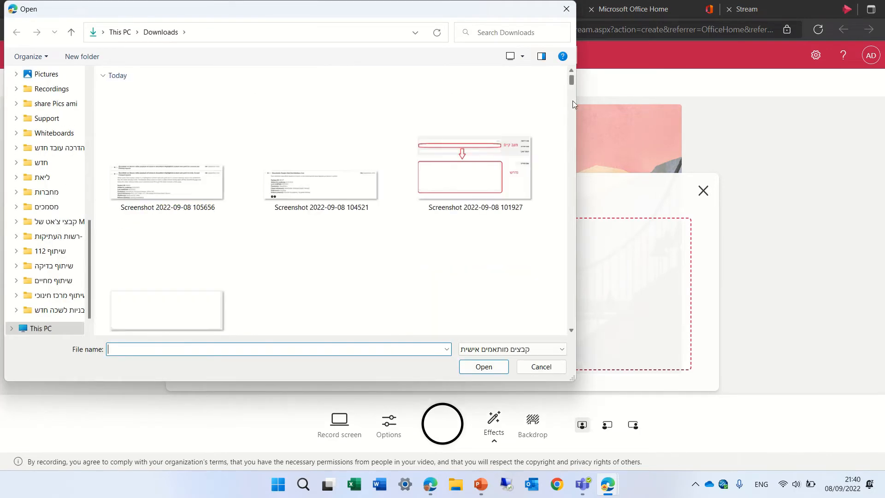
drag(574, 81, 571, 115)
click(316, 139)
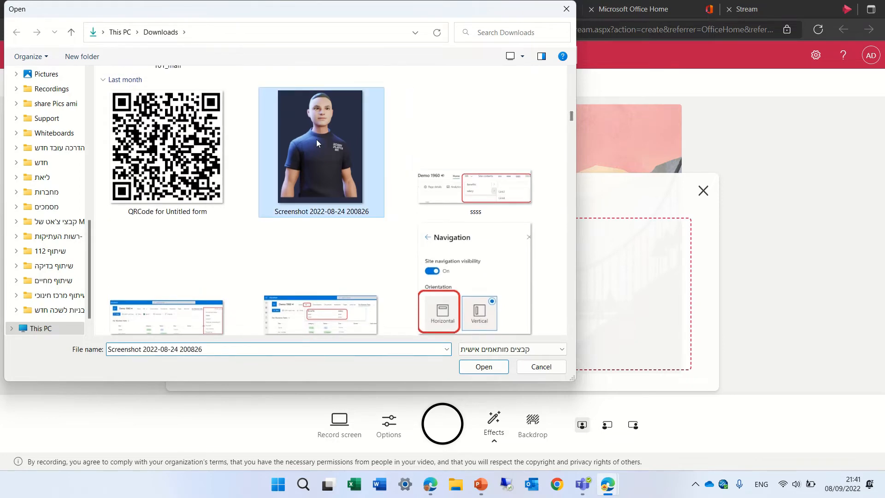
double_click(316, 139)
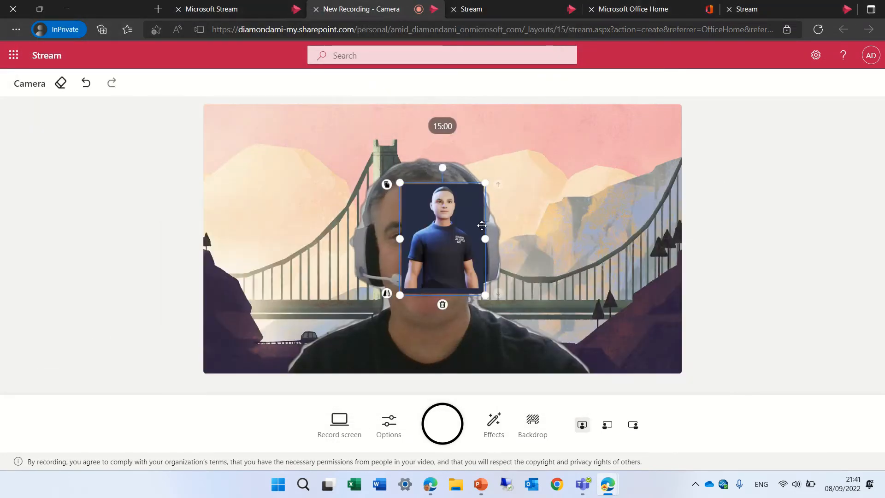
drag(482, 225, 628, 151)
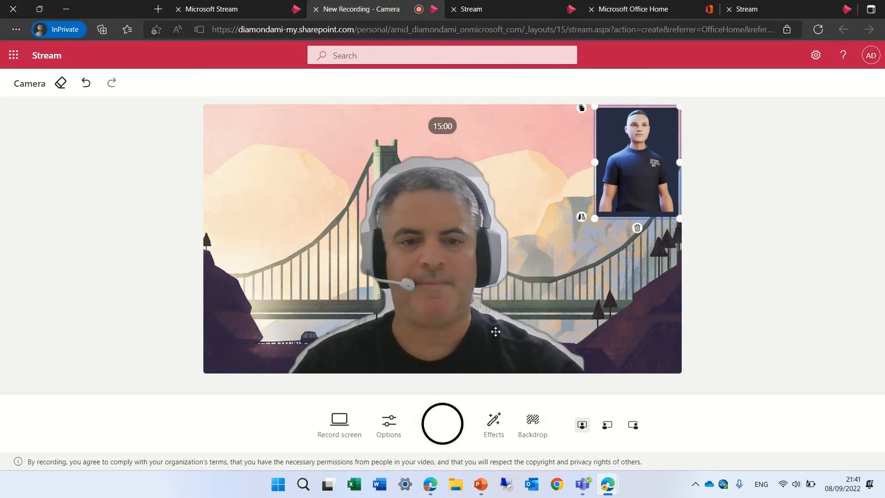
Step: Draw a circle beside the avatar photo with a thicker green pen in colour #00ff57
click(499, 428)
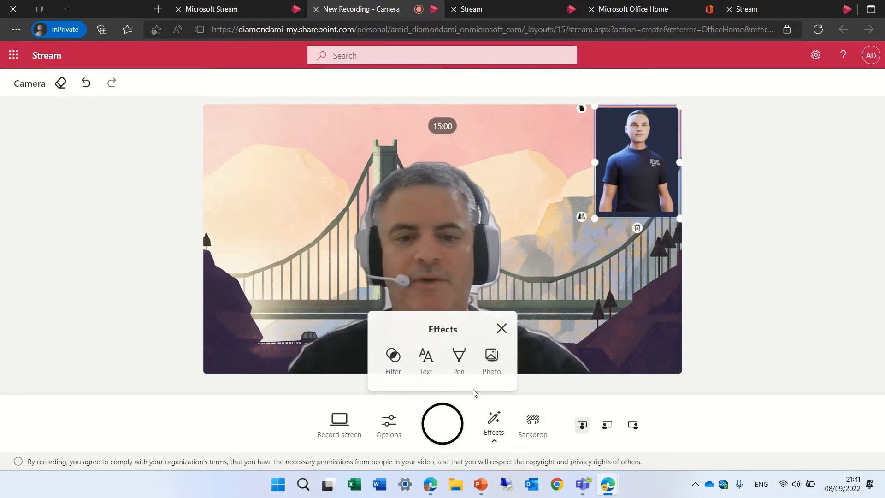
click(459, 358)
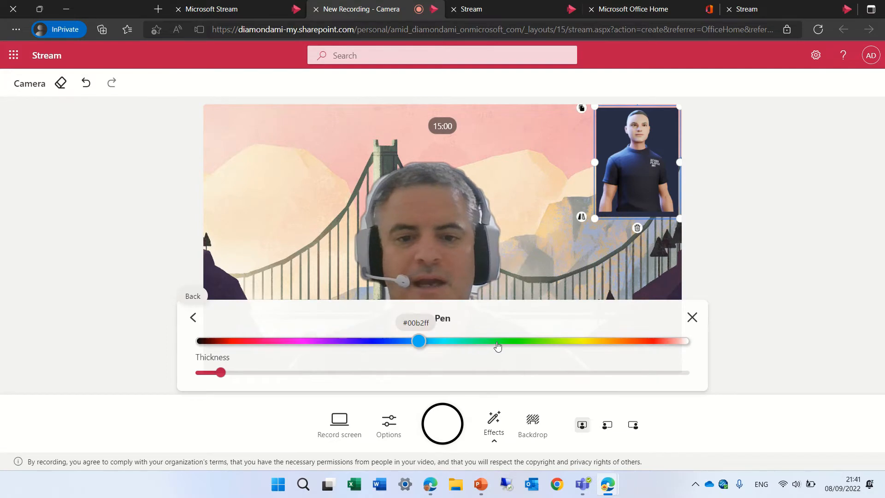
click(496, 342)
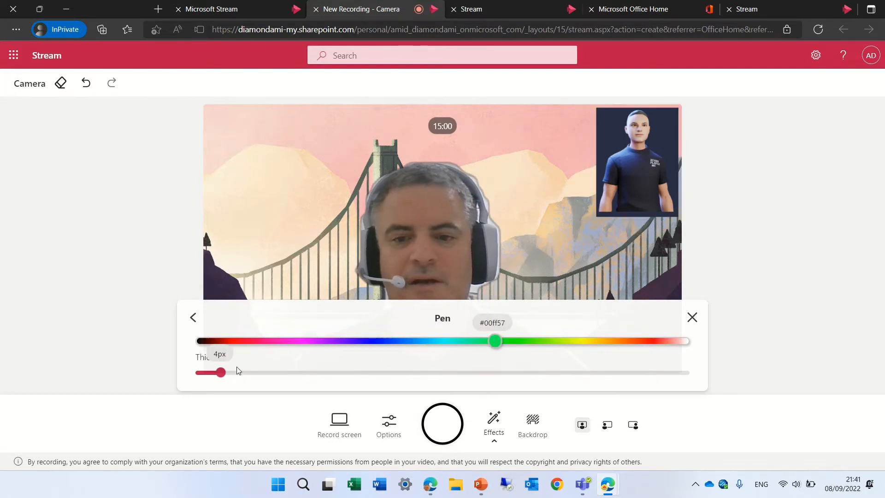
drag(223, 372, 313, 372)
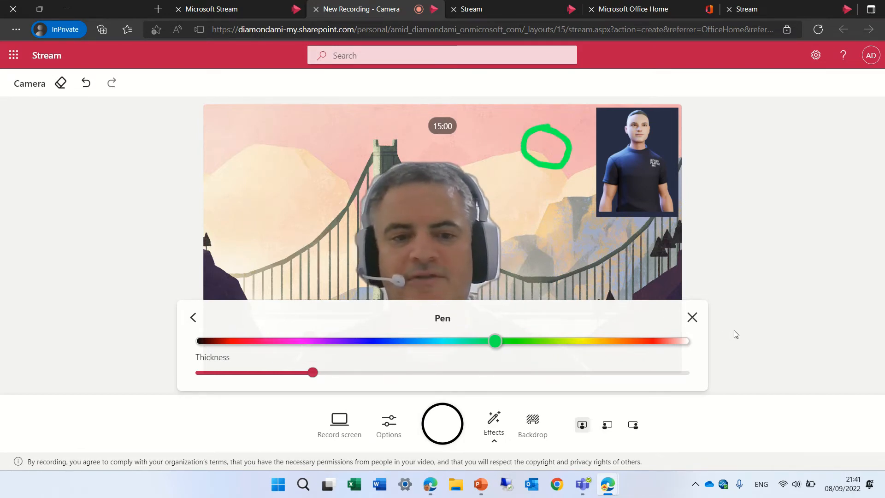
click(692, 317)
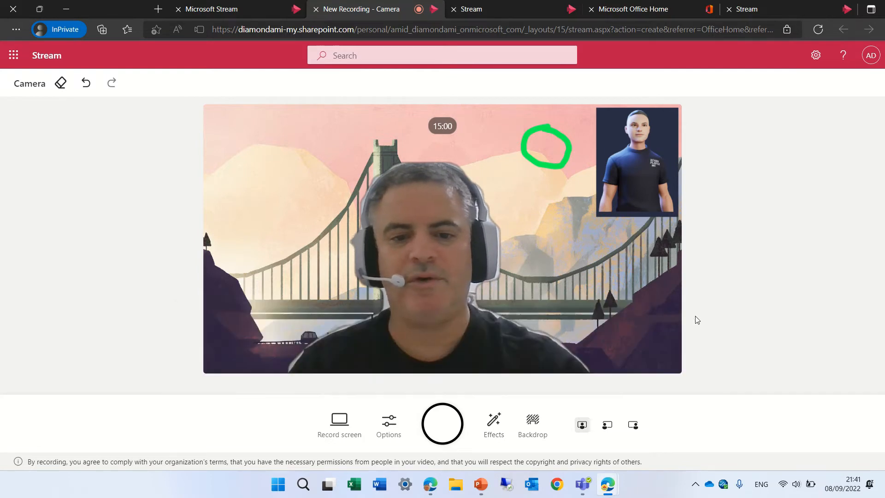
Step: Add a text effect in the Modern style reading "sharepoint wizard"
click(491, 427)
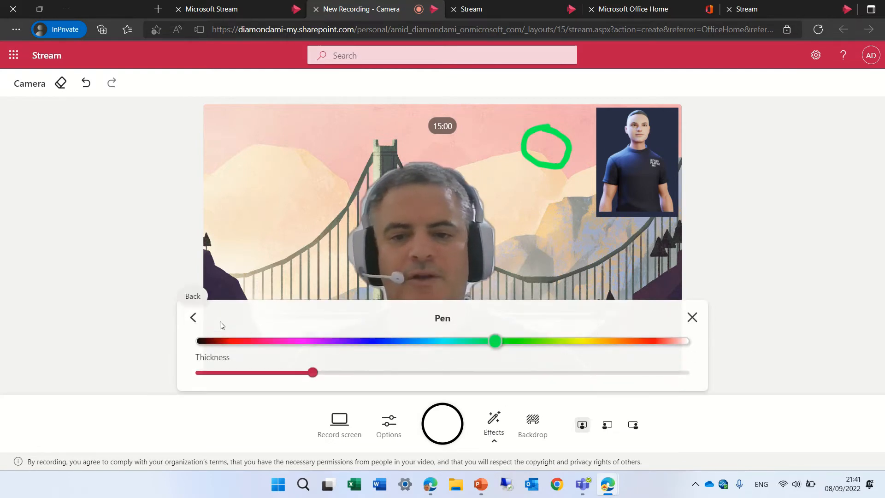
click(192, 317)
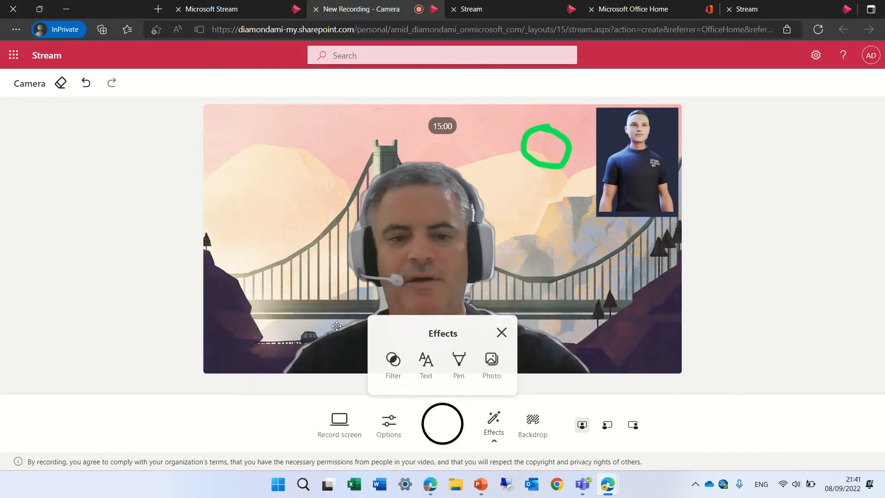
click(431, 366)
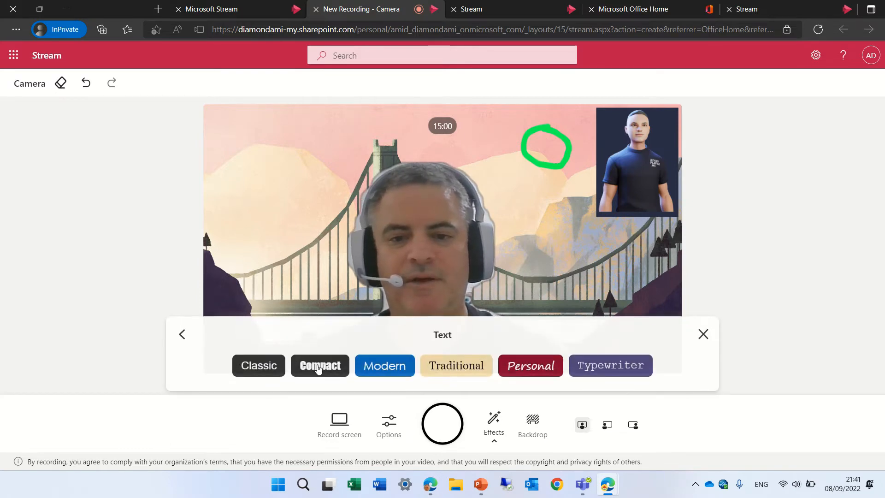
click(371, 369)
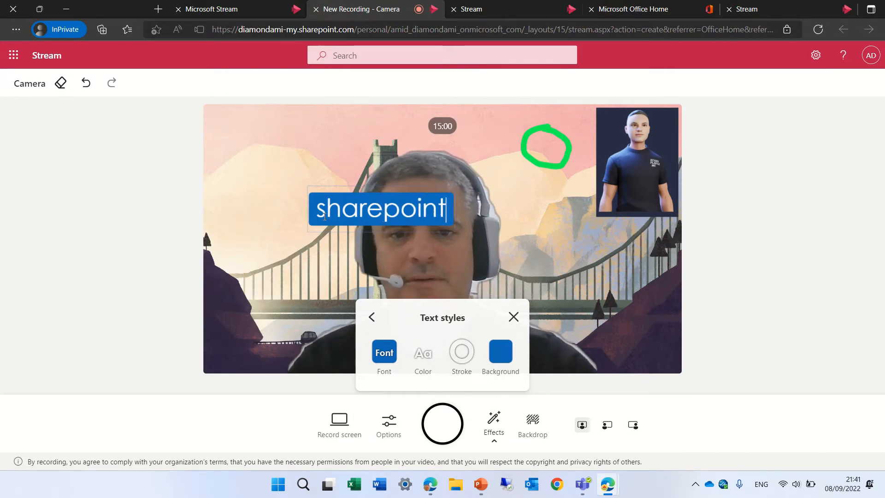
text(d)
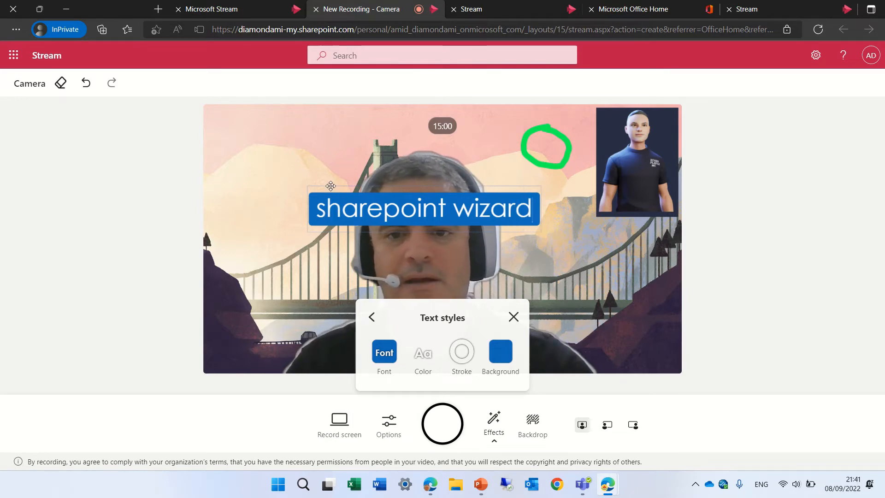
Step: Move the text label to the video's upper-left corner and reposition the presenter slightly right of centre at the lower edge
click(273, 128)
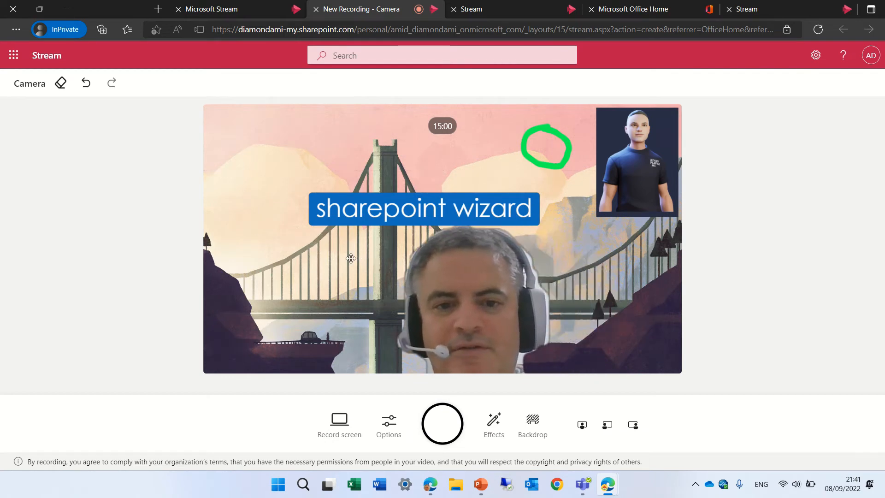
drag(378, 201, 273, 111)
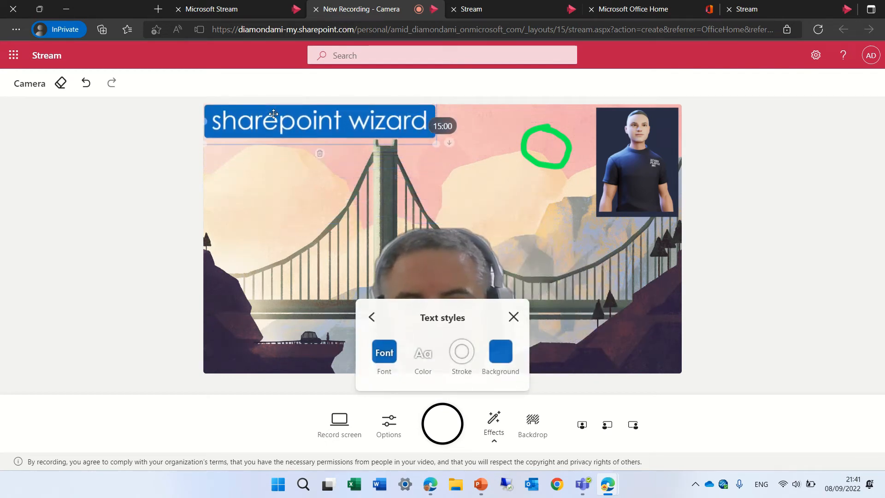
click(418, 262)
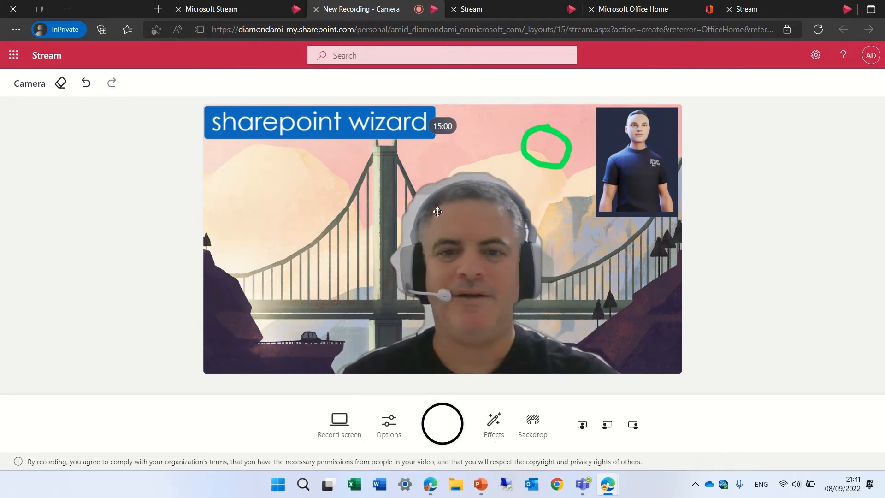
Step: Try the green-blue and the yellow-magenta filters on the video and remove the filter again
click(499, 415)
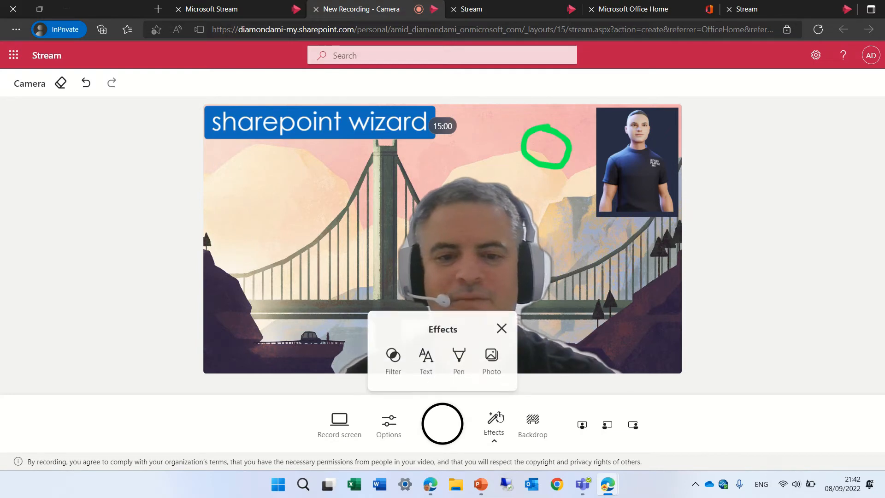
click(393, 355)
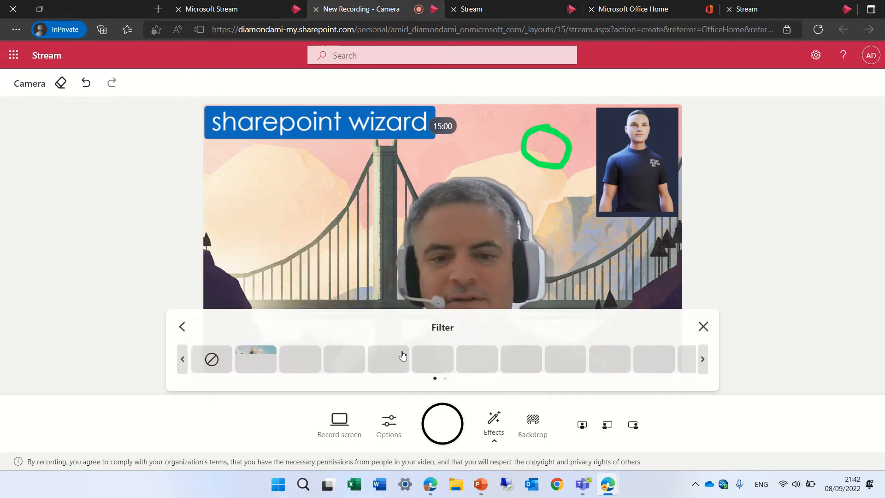
click(652, 369)
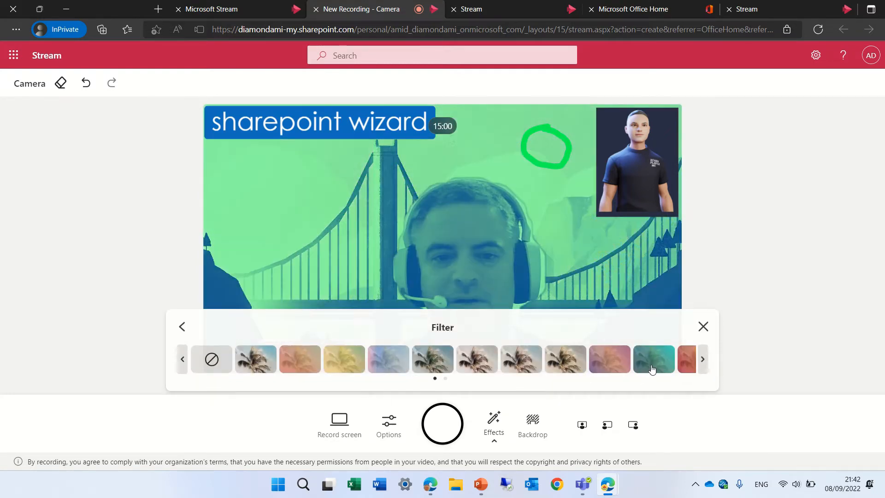
click(686, 367)
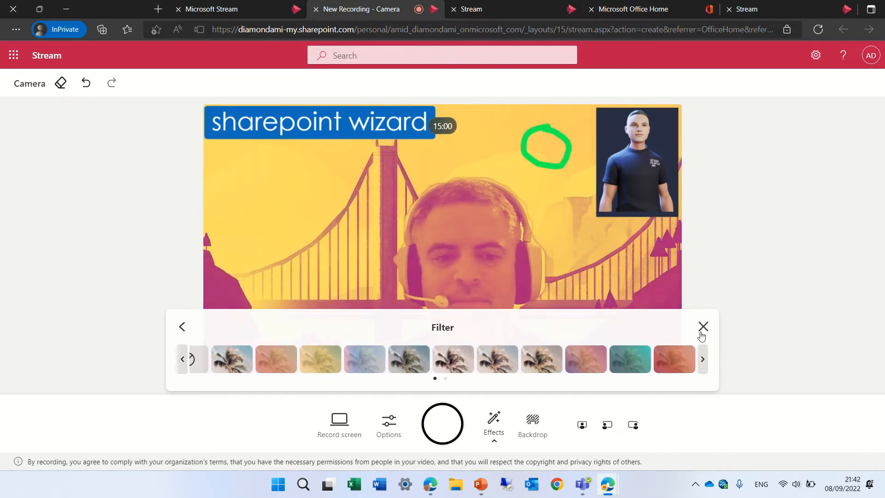
click(193, 363)
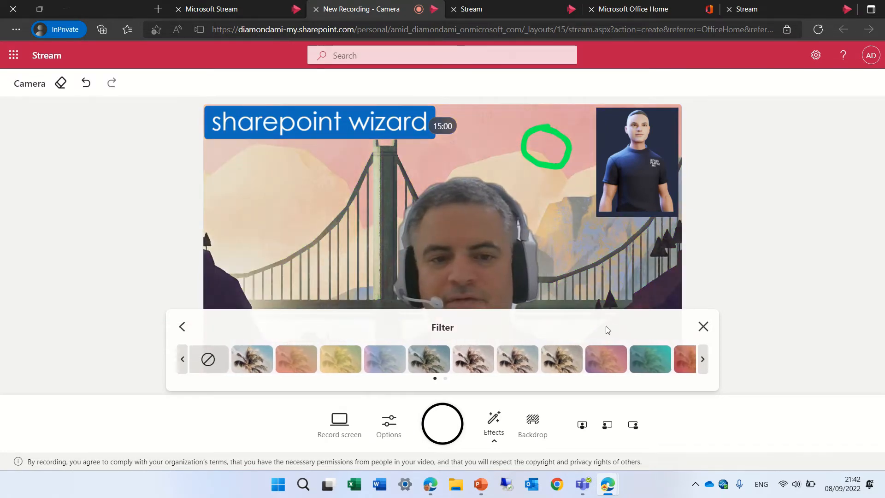
click(704, 327)
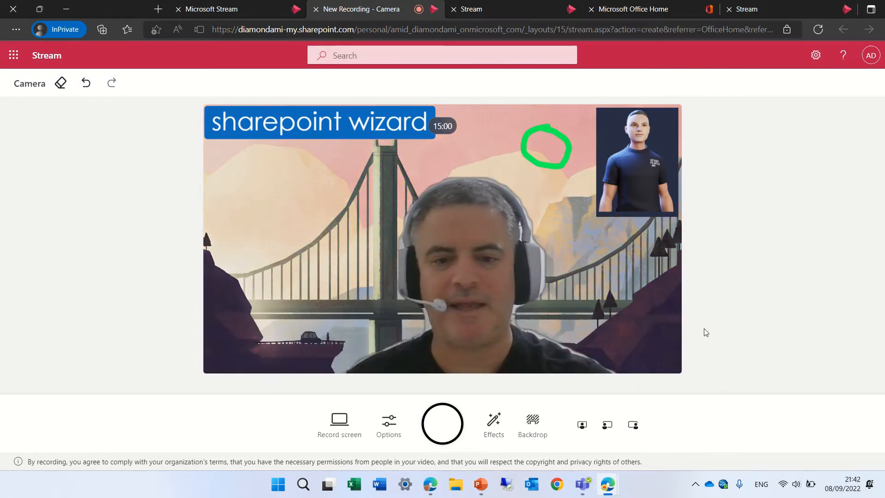
Step: Switch the recording to microphone only and check the camera and microphone choices in the device settings
click(387, 424)
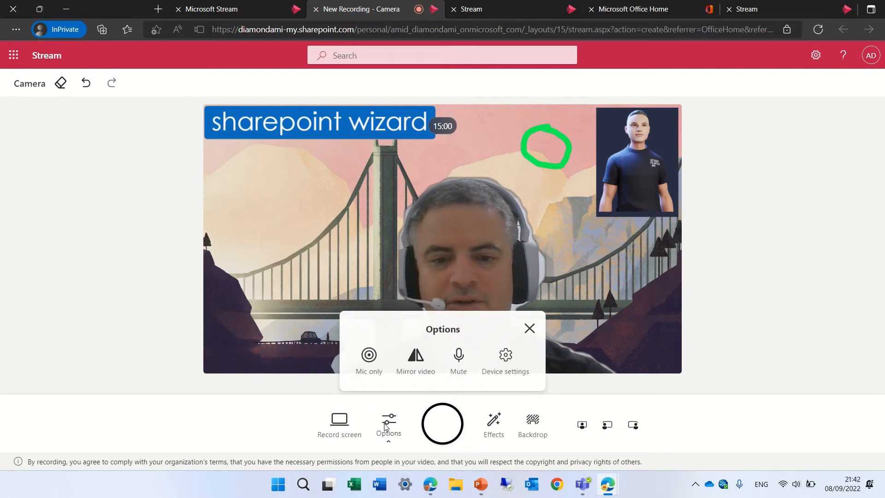
click(369, 356)
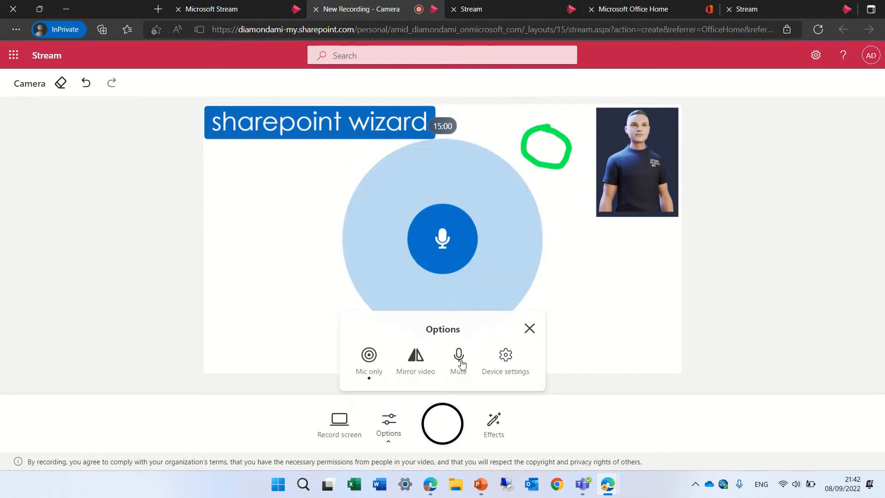
click(513, 358)
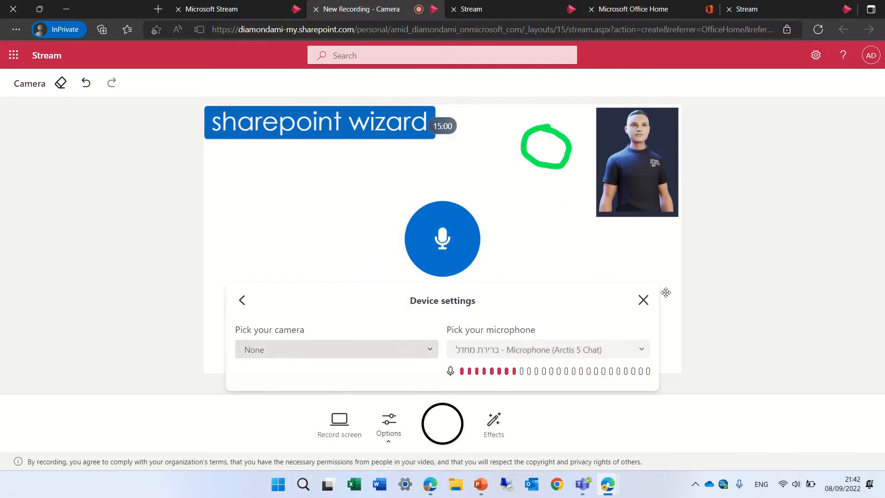
click(644, 301)
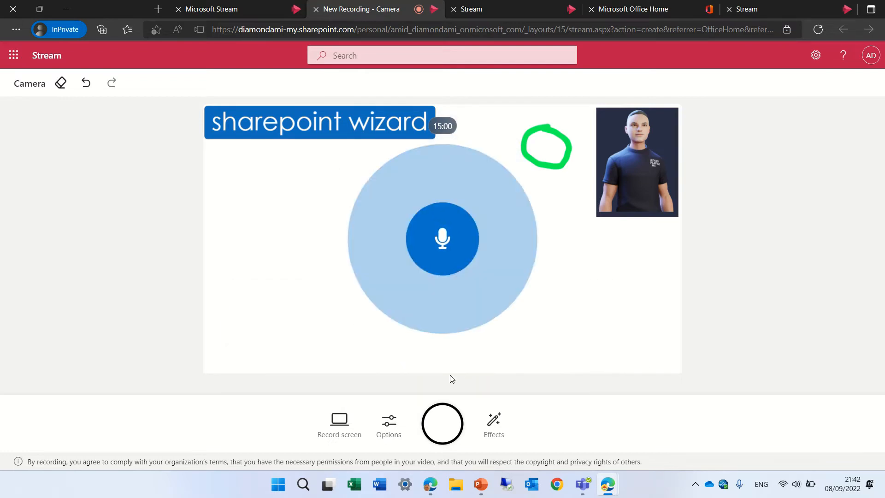
Step: Turn off the microphone-only mode so that the camera picture is recorded again
click(388, 421)
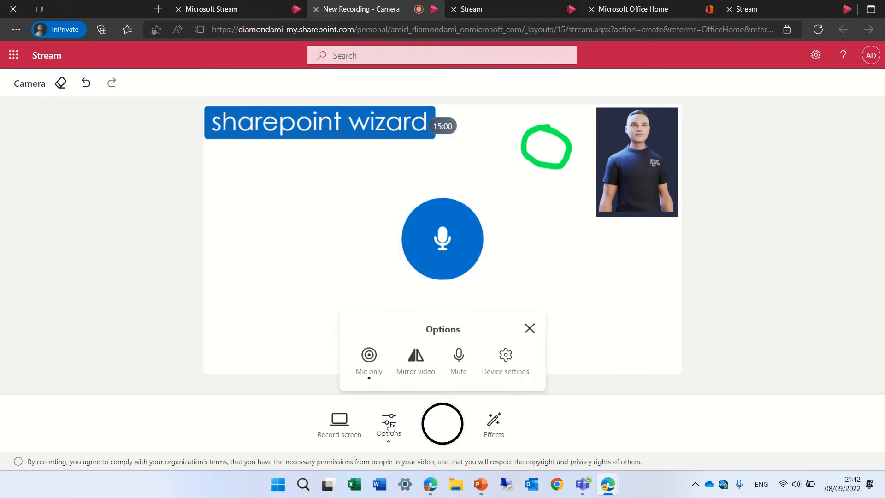
click(368, 359)
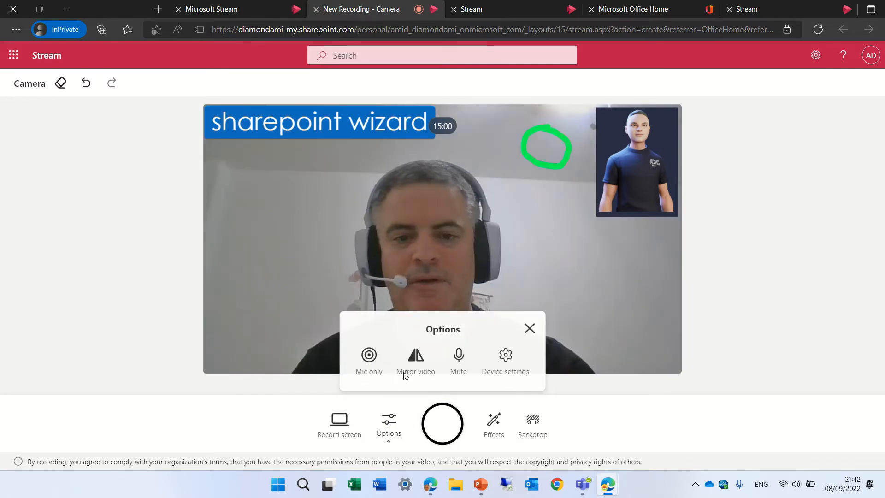
click(529, 328)
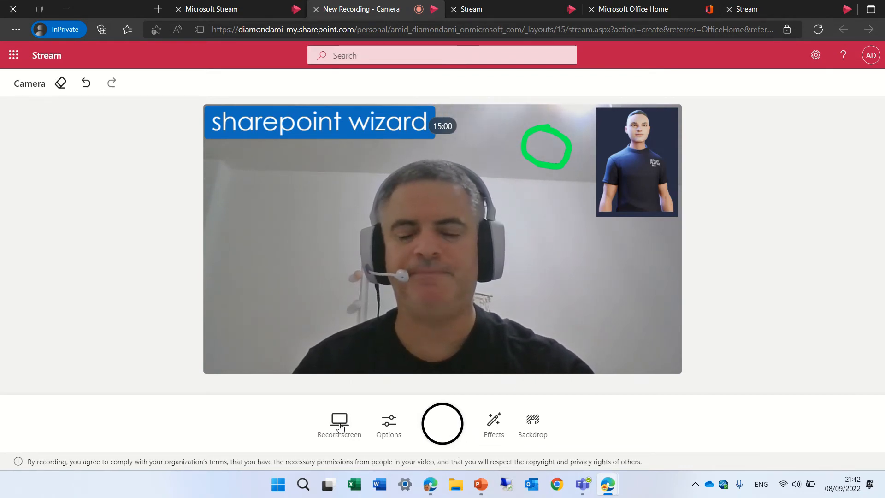
Step: Start the recording and apply the beach backdrop with the palm trees behind the presenter
click(444, 424)
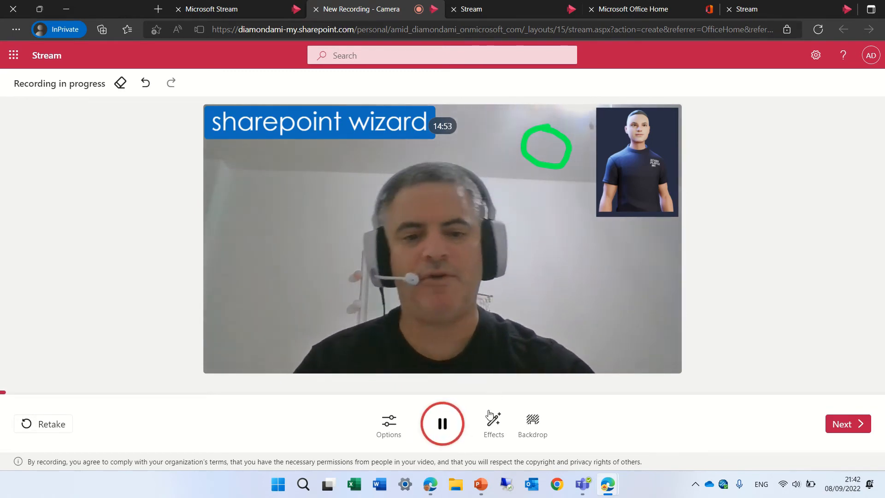
click(532, 432)
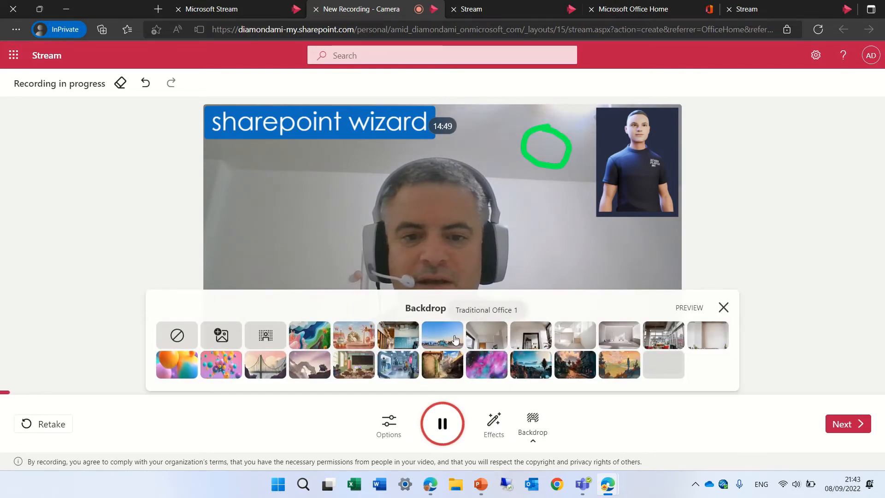
click(453, 339)
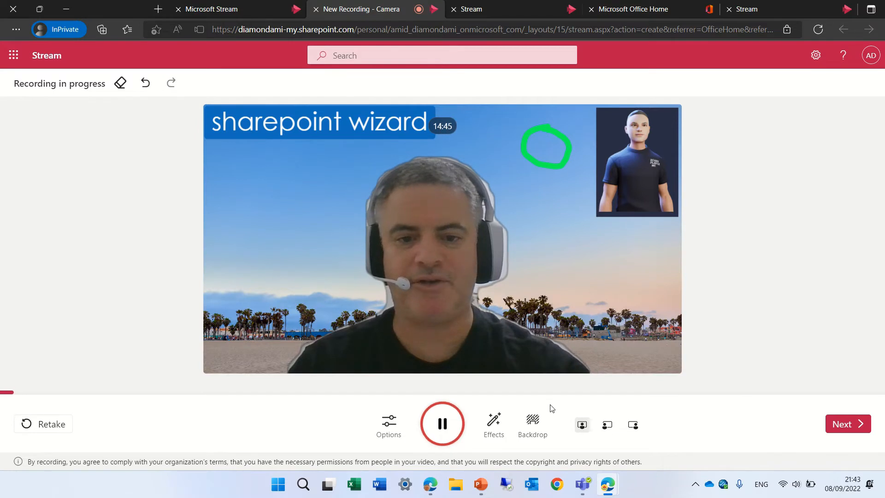
Step: Draw a green sun with rays on the video beside the presenter, below the text label, using the Pen effect
click(495, 433)
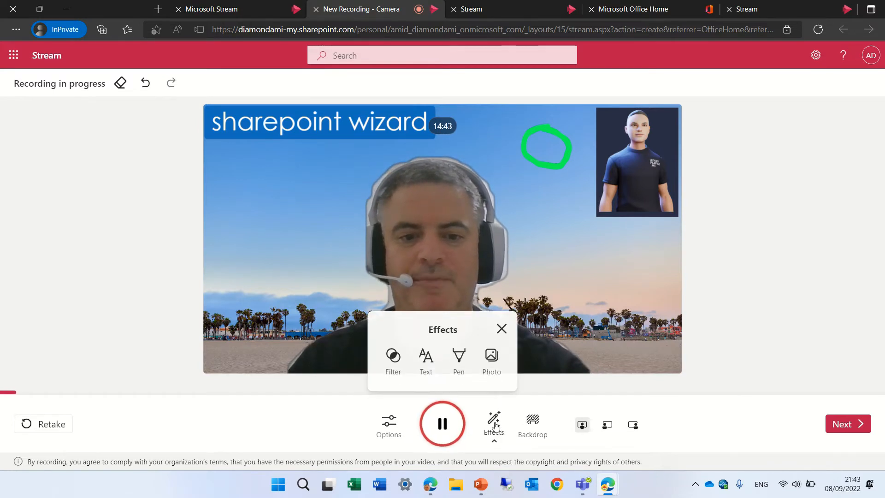
click(462, 356)
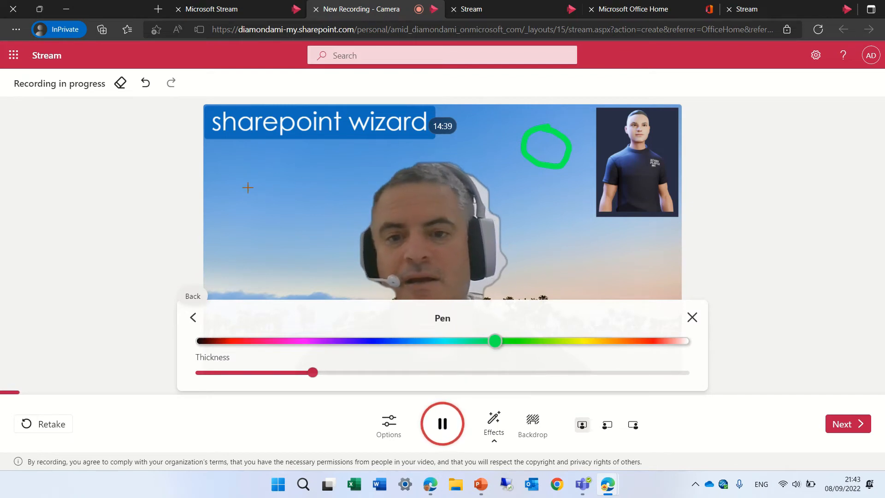
mouse_move(236, 196)
mouse_down()
mouse_move(296, 192)
mouse_move(298, 205)
mouse_move(237, 184)
mouse_move(316, 153)
mouse_up()
drag(295, 198, 327, 225)
drag(277, 214, 280, 251)
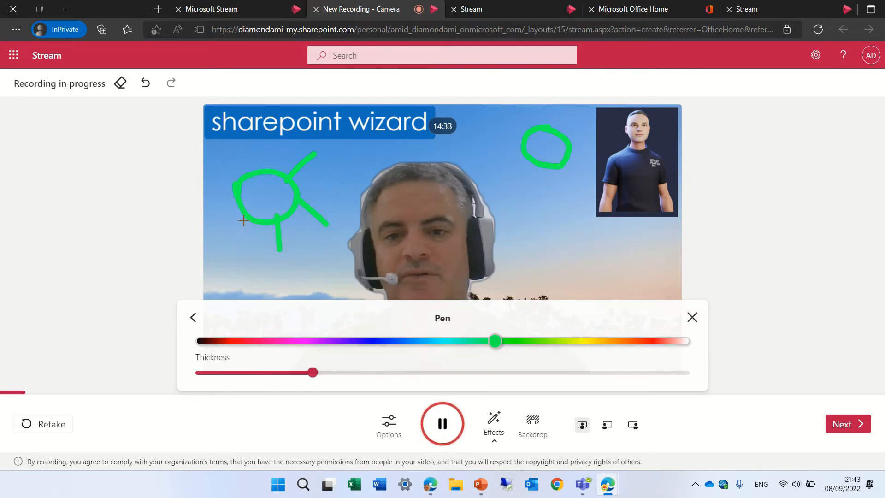
drag(241, 218, 206, 237)
mouse_move(235, 155)
mouse_down()
mouse_move(243, 174)
mouse_move(204, 194)
mouse_up()
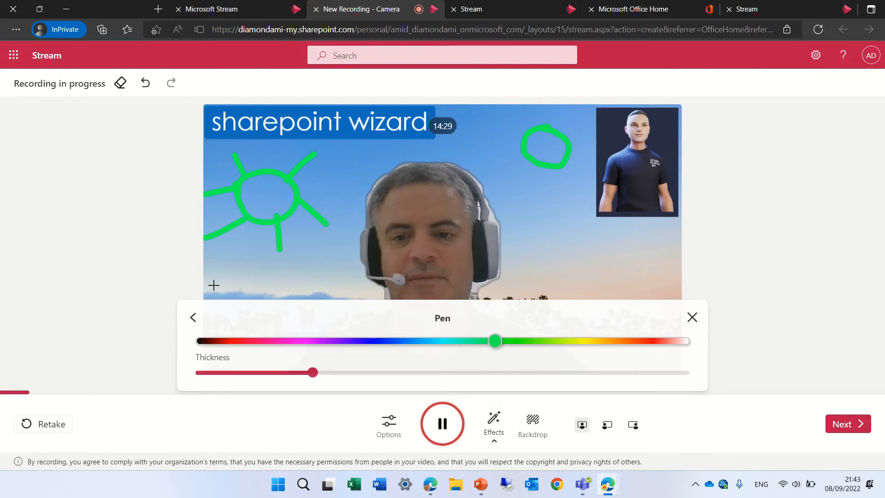
click(193, 317)
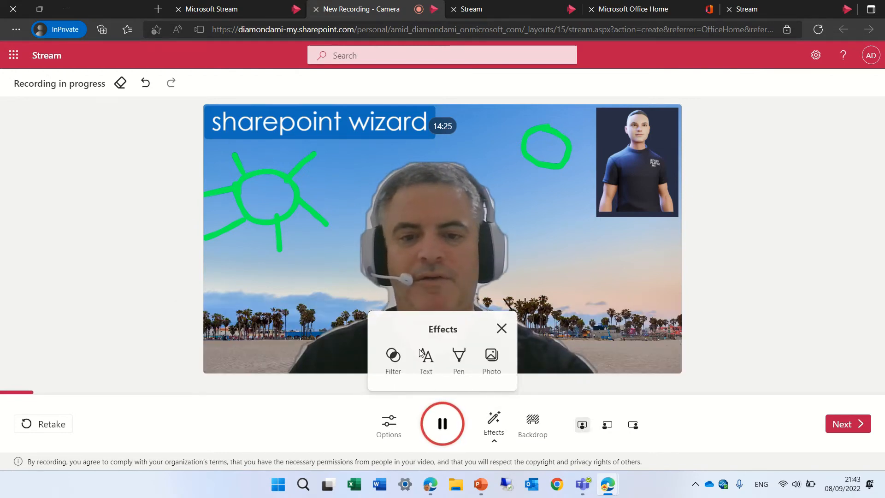
click(501, 329)
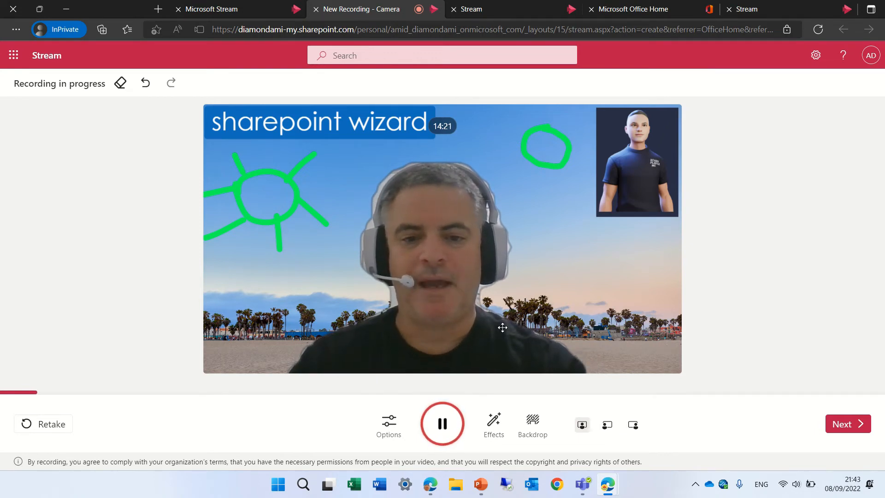
Step: Try mirroring the video and muting the microphone during the recording, switching each option back off
click(387, 430)
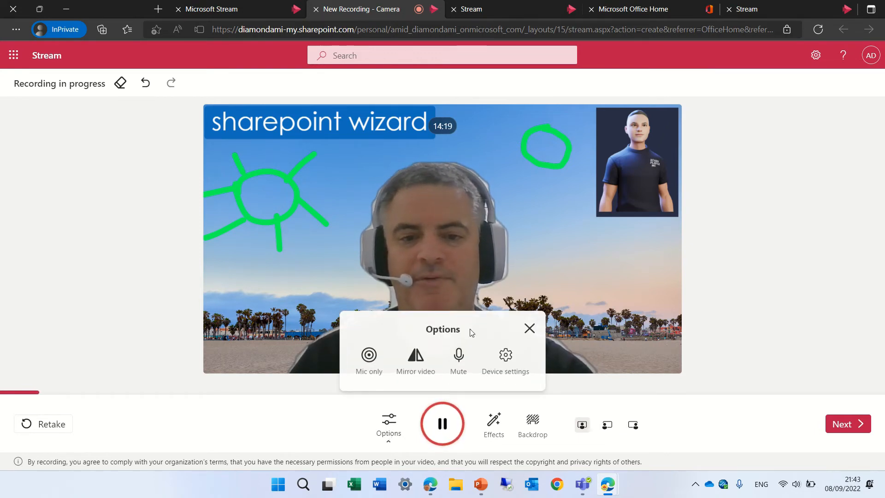
click(416, 370)
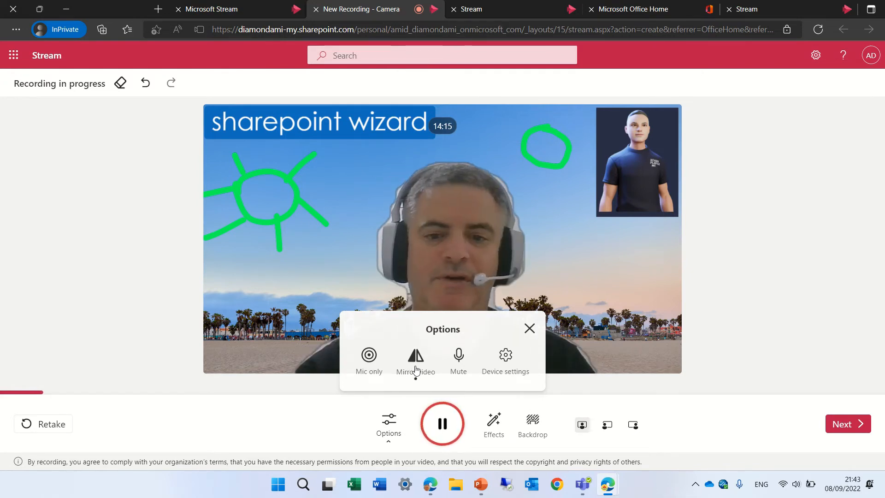
click(416, 369)
click(457, 362)
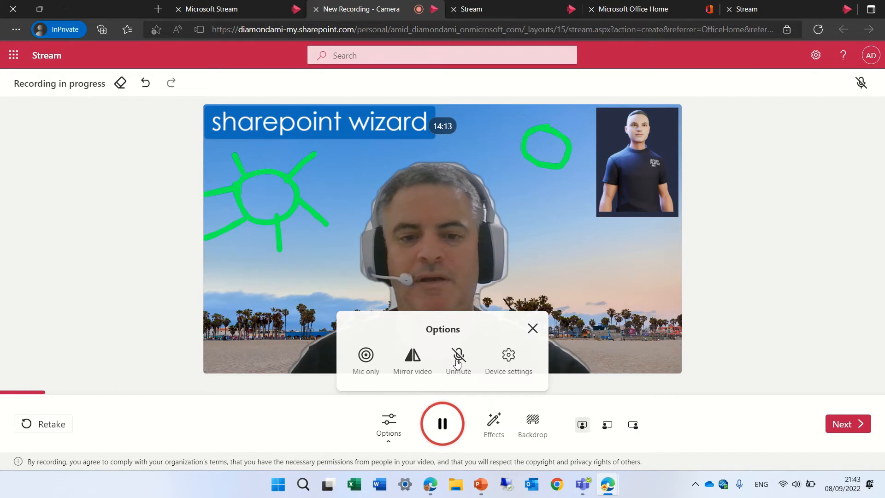
click(457, 363)
click(530, 328)
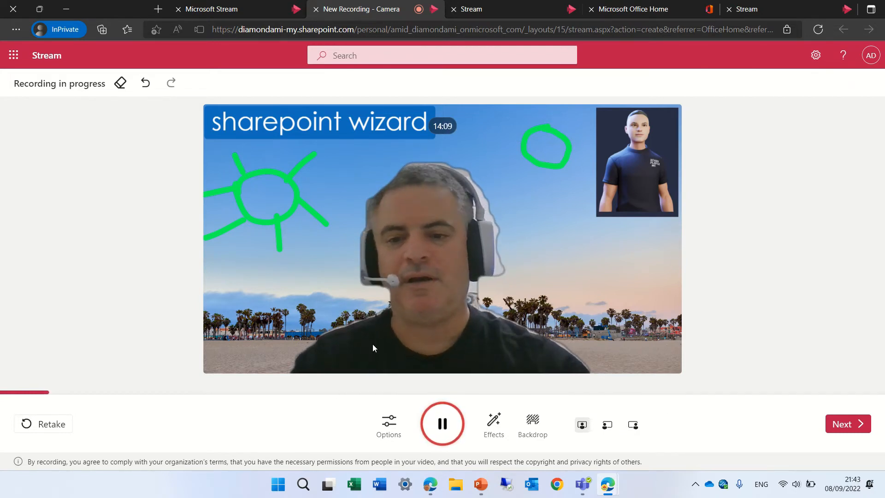
Step: Try the layouts with a small presenter on either side of the backdrop and return to the large centred layout
click(607, 426)
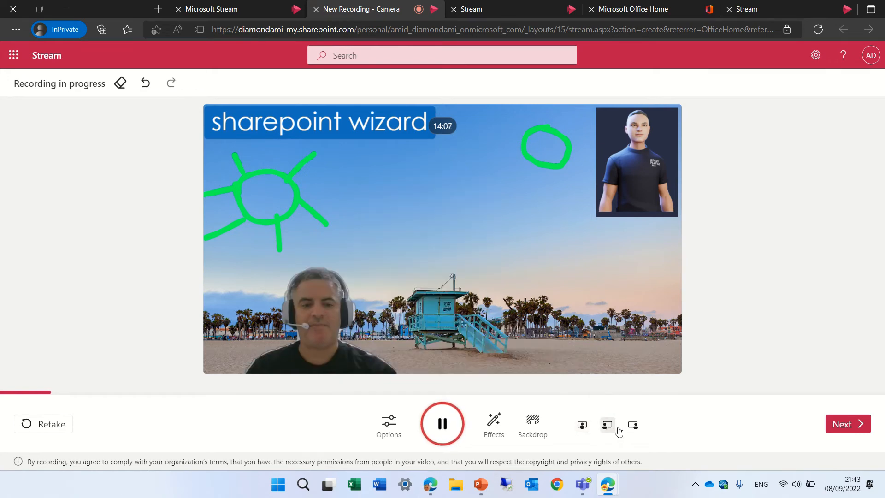
click(629, 429)
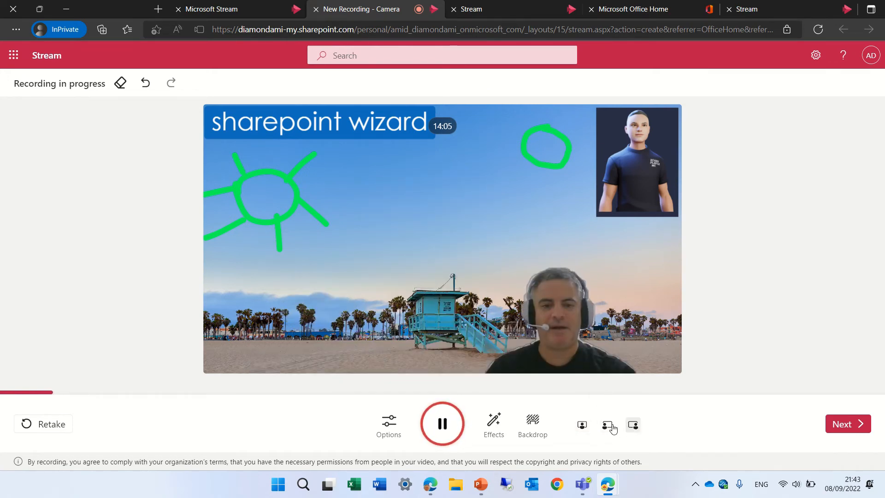
click(609, 427)
click(584, 425)
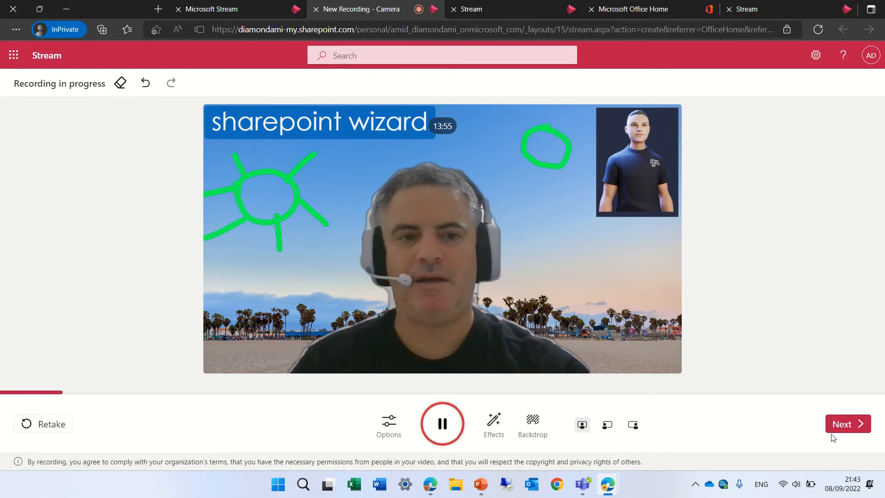
Step: Finish the recording and preview the recorded clip from its beginning
click(847, 424)
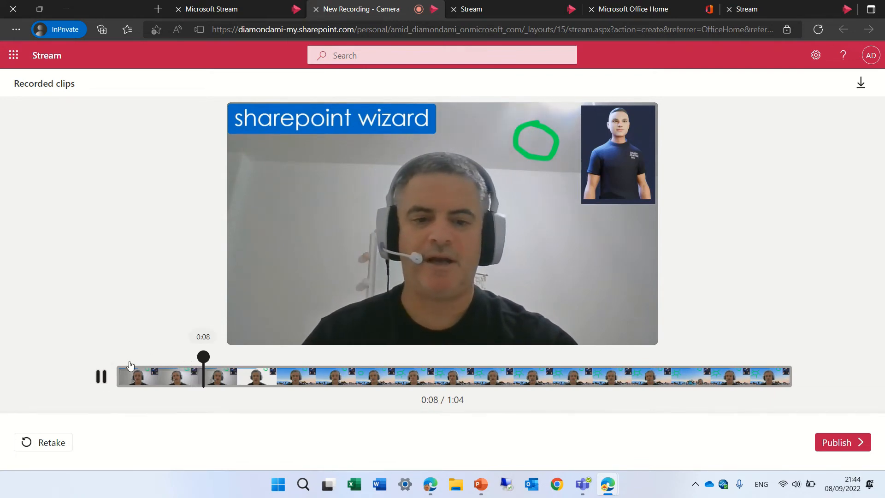
click(102, 377)
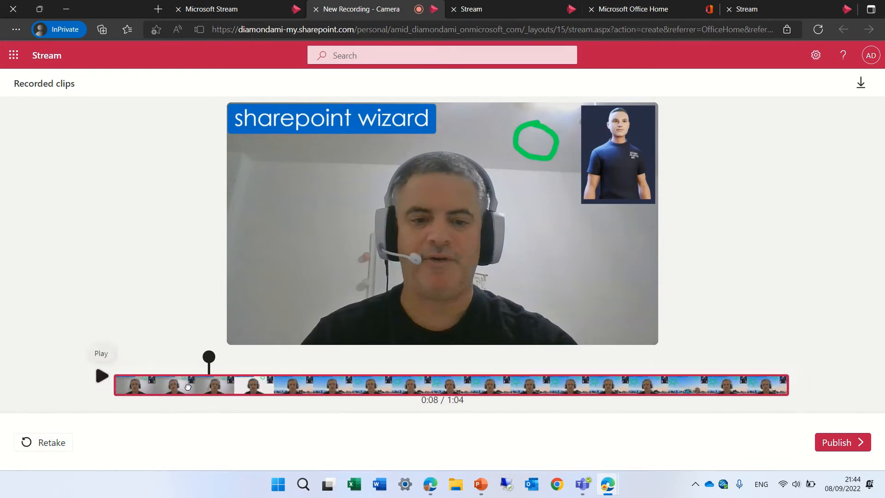
drag(208, 359, 116, 364)
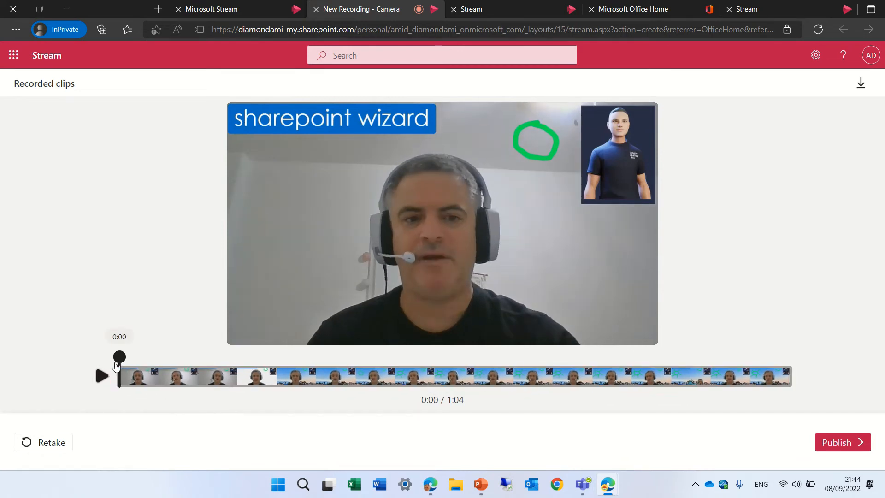
click(100, 377)
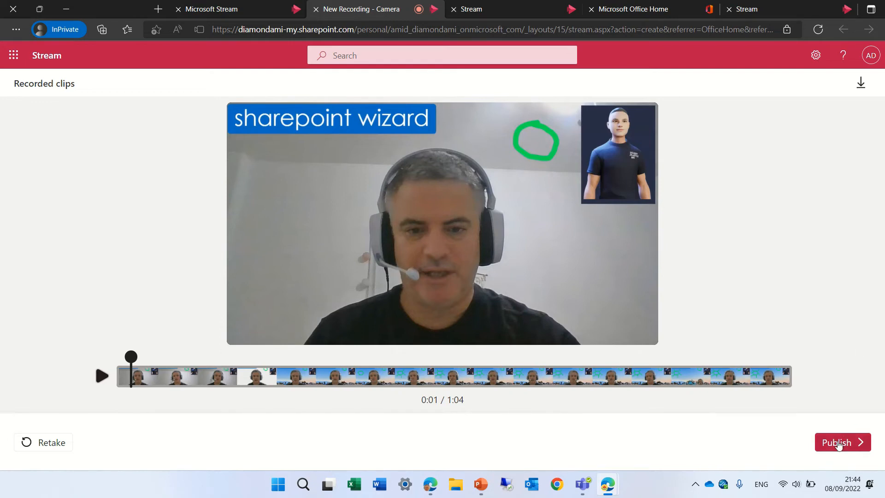
Step: Publish the recording and pause its playback on the video page
click(837, 442)
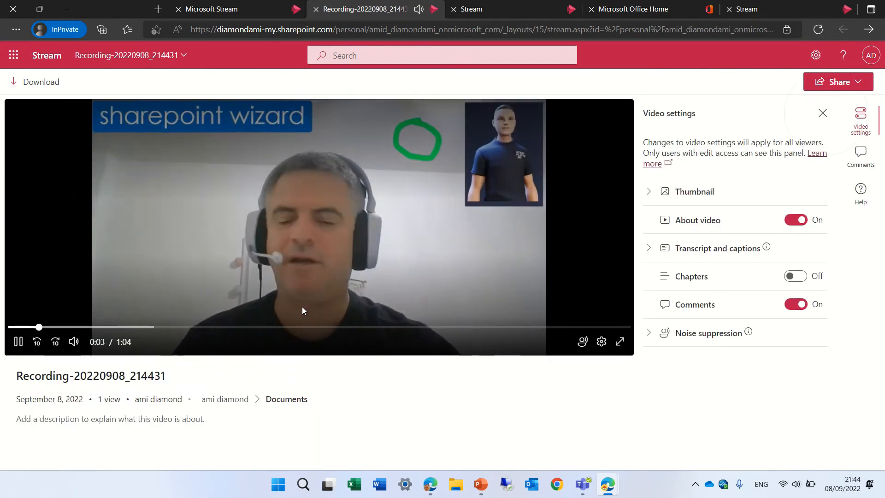
click(18, 341)
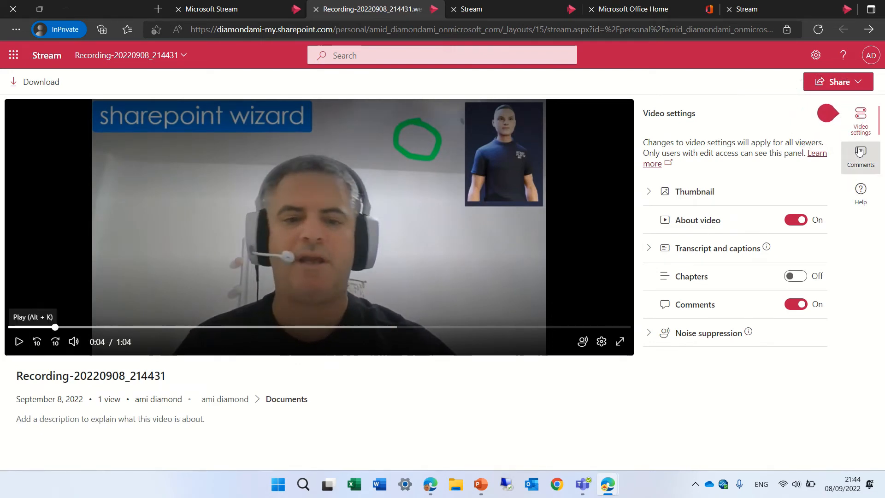
Step: Examine the thumbnail and the transcript and captions options in the video settings
click(861, 128)
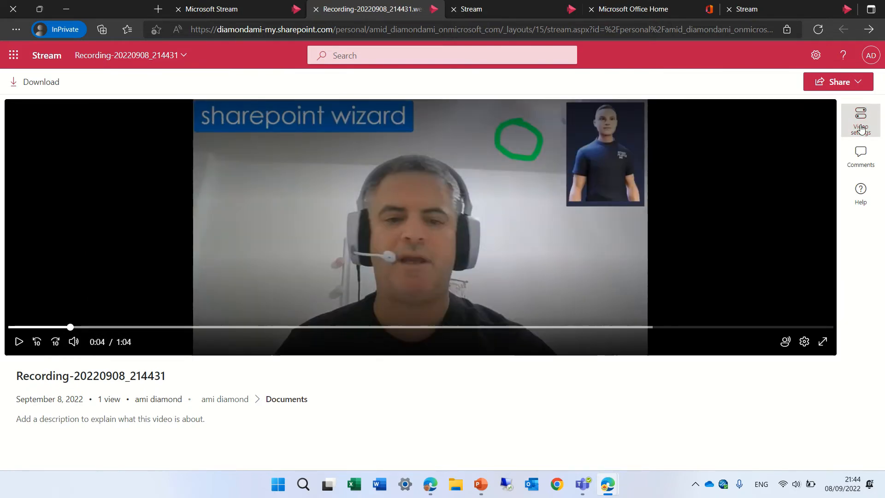
click(861, 128)
click(651, 192)
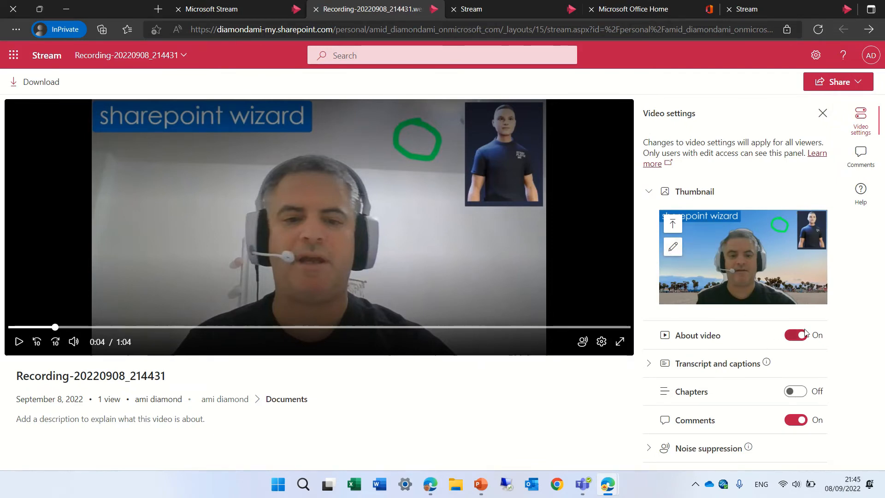
click(650, 364)
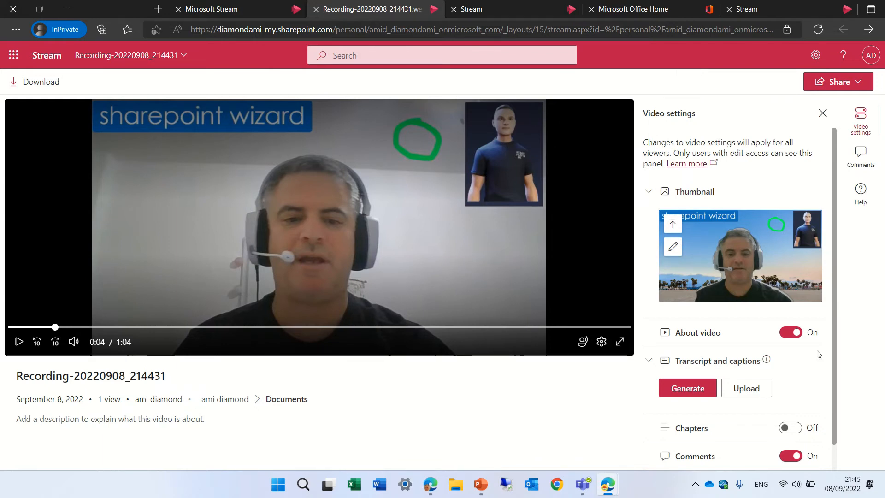
Step: Turn on chapters for the video and add a chapter named "topic1" at 0:04
click(791, 428)
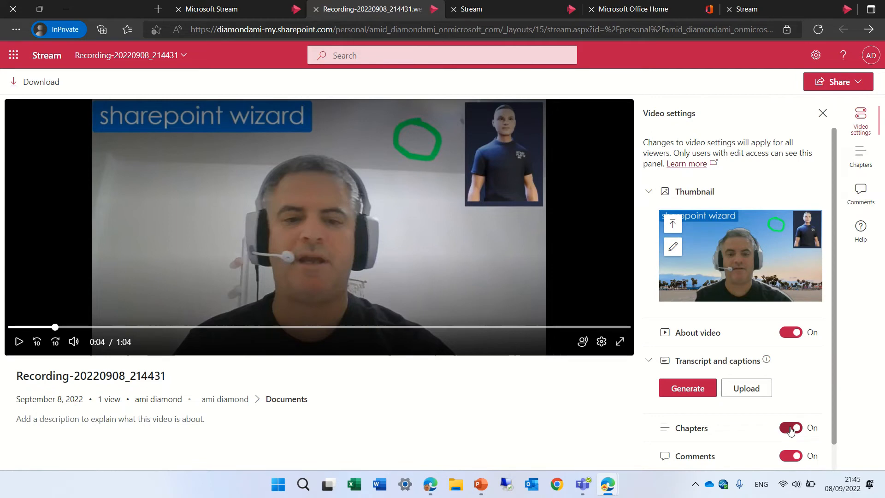
click(861, 156)
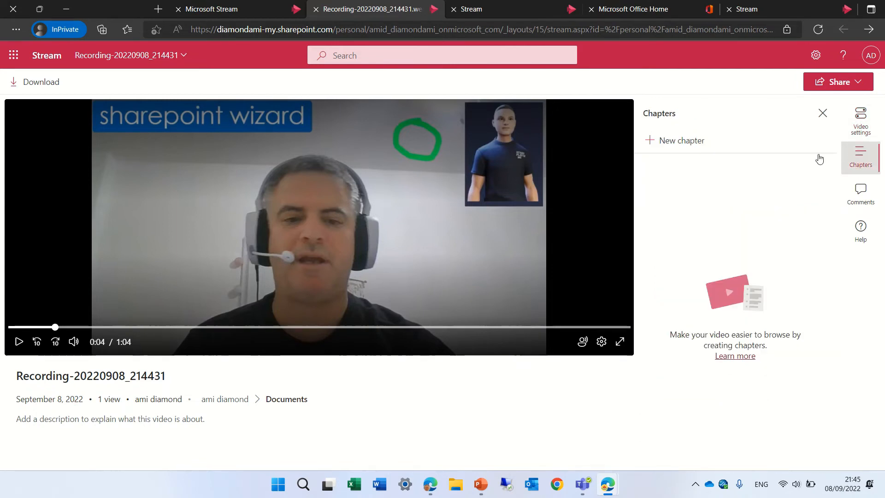
click(48, 327)
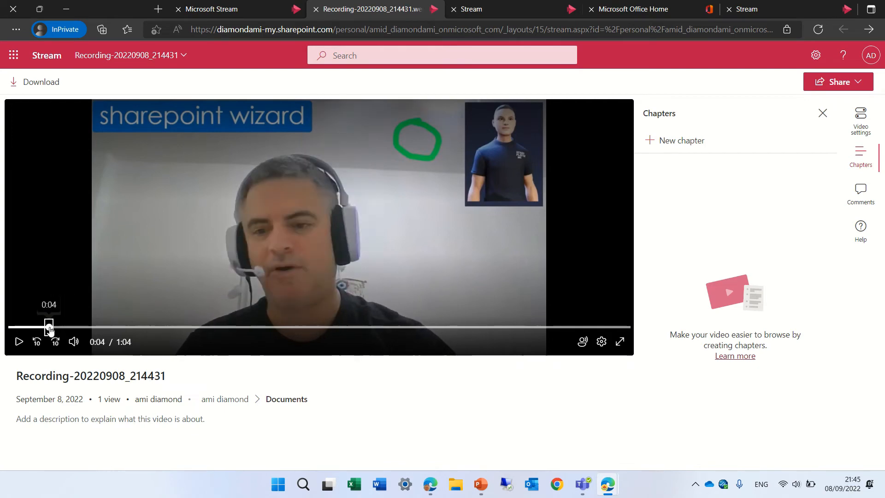
click(673, 141)
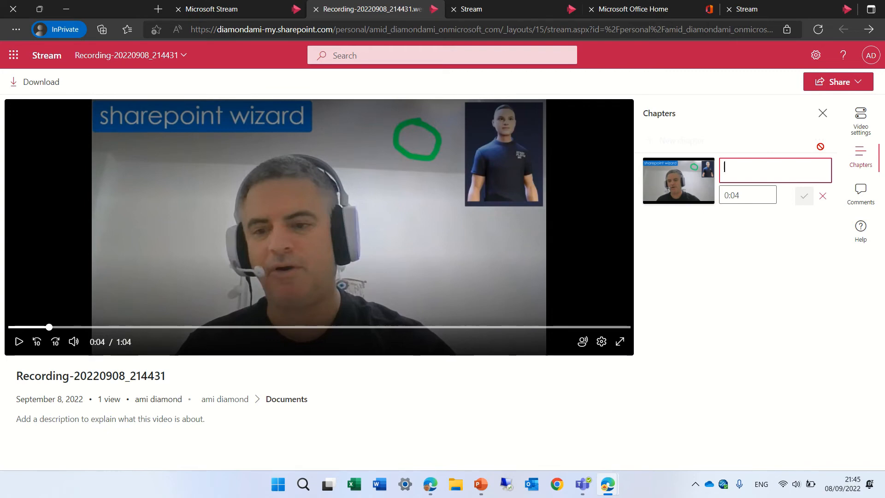
text(topic1)
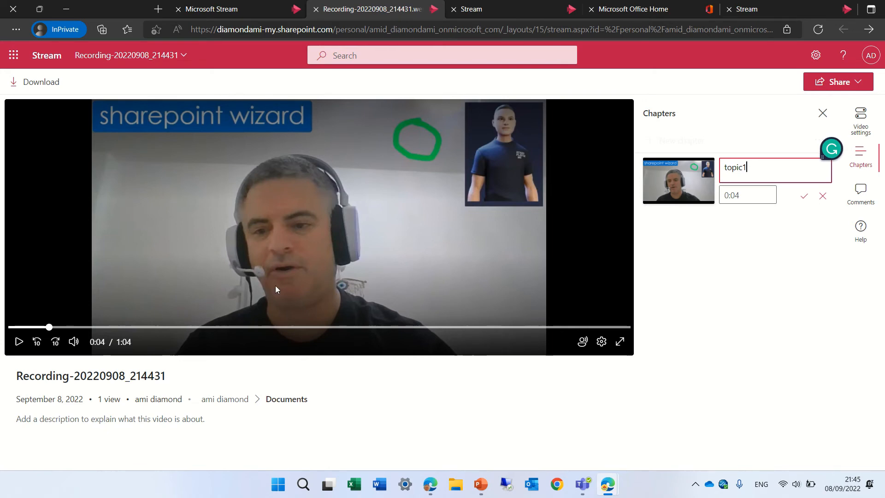
click(804, 195)
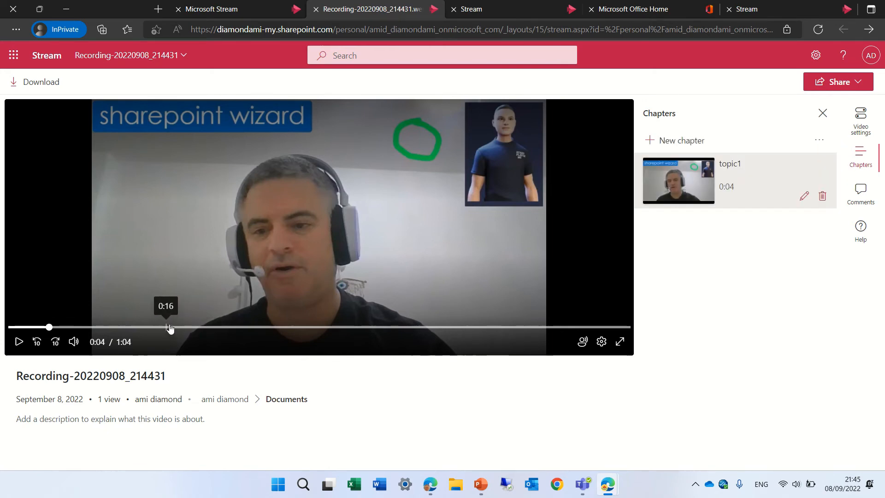
Step: Add a second chapter named "step2" at 0:16 in the video
click(169, 327)
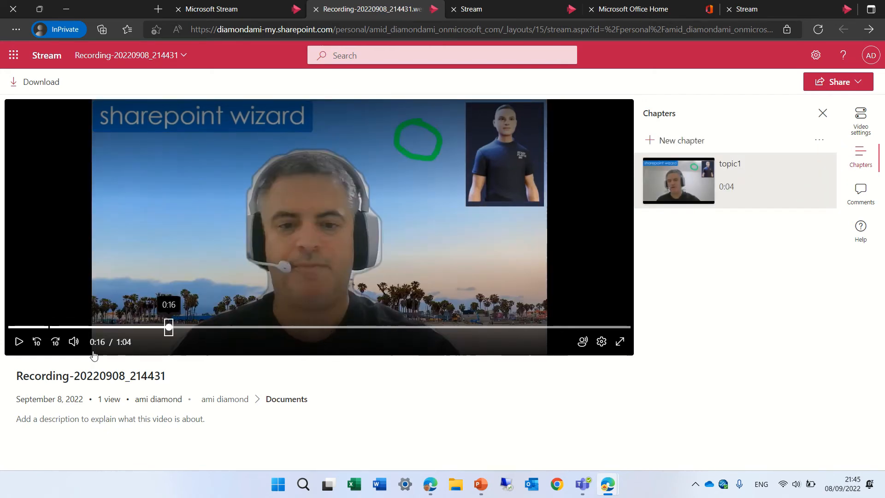
click(662, 144)
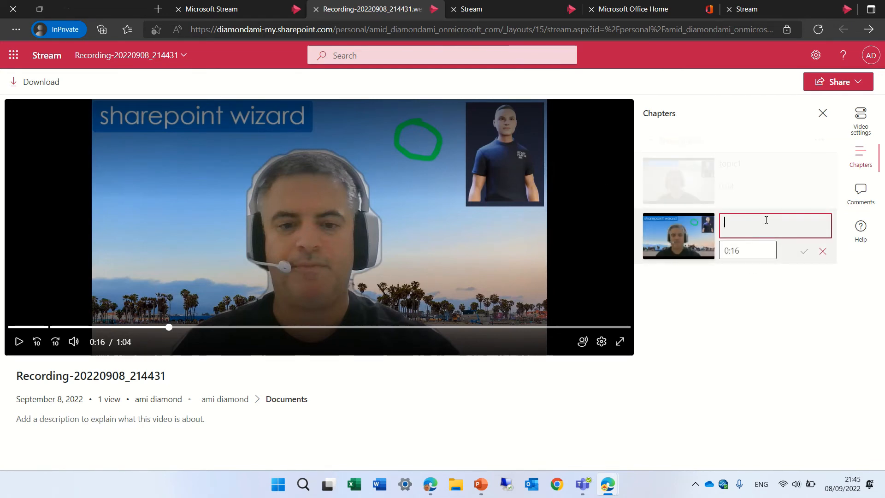
text(step)
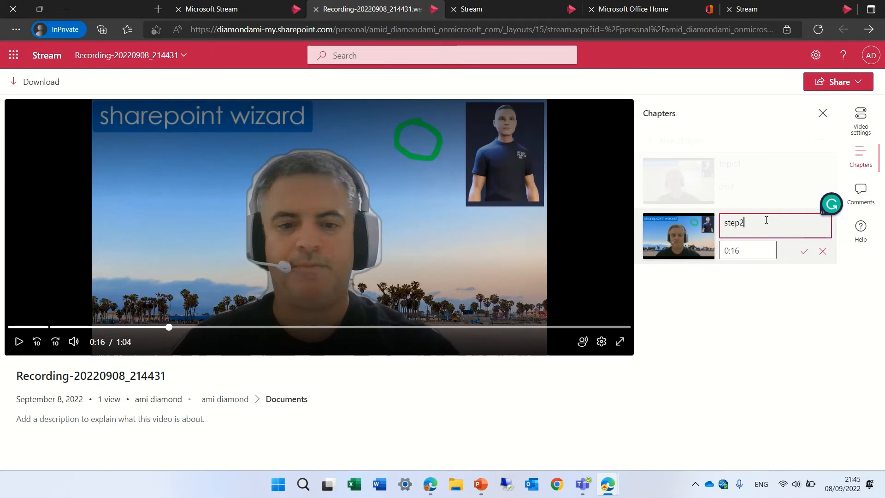
text(2)
click(804, 251)
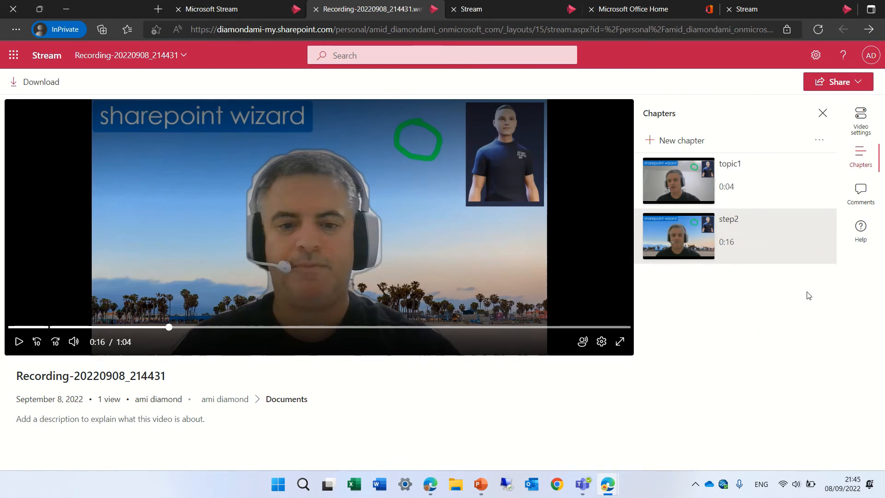
Step: Look at the video's comments and its sharing options
click(867, 195)
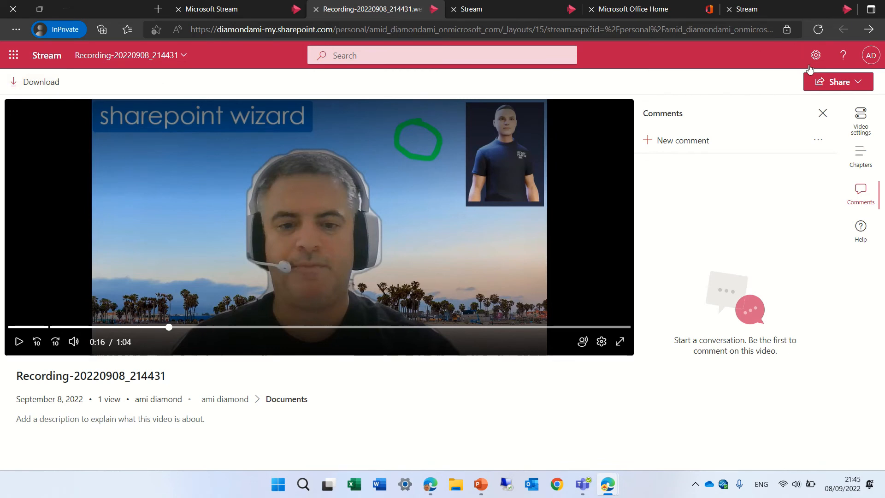
click(841, 82)
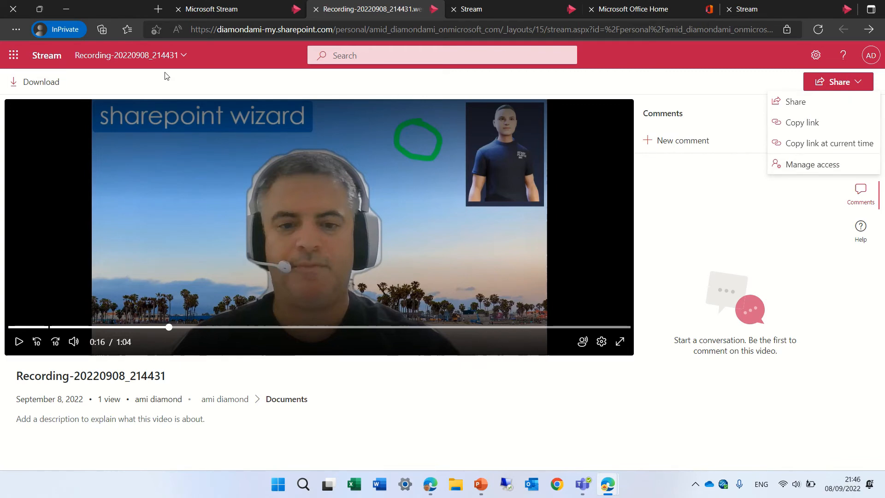
Step: Open the video's storage location in OneDrive and view the file summary of Recording-20220908_214431.webm
click(169, 56)
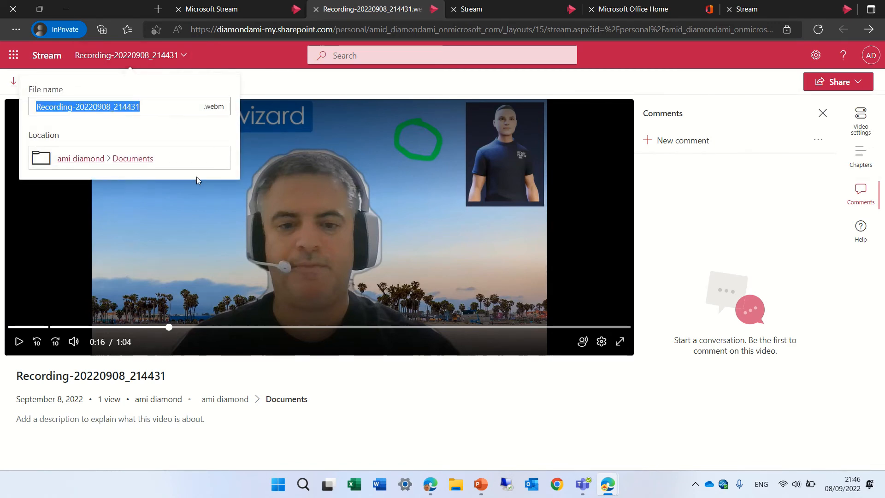
click(142, 166)
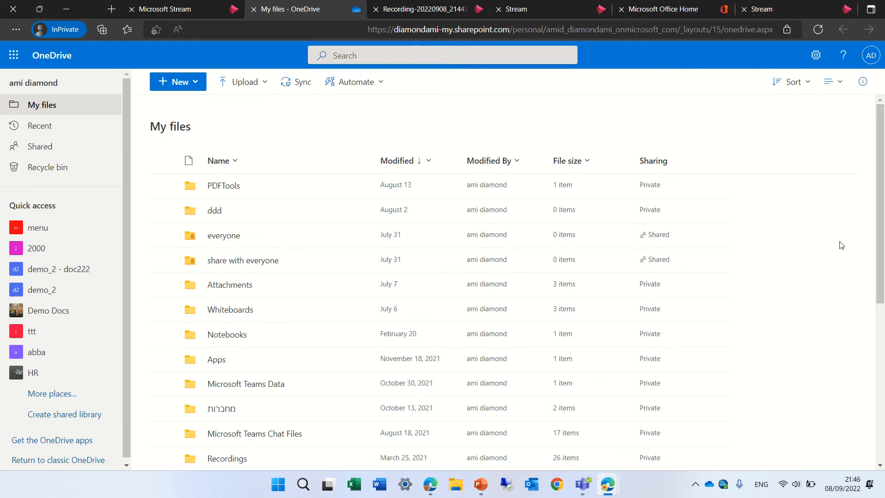
scroll(864, 327, down, 5)
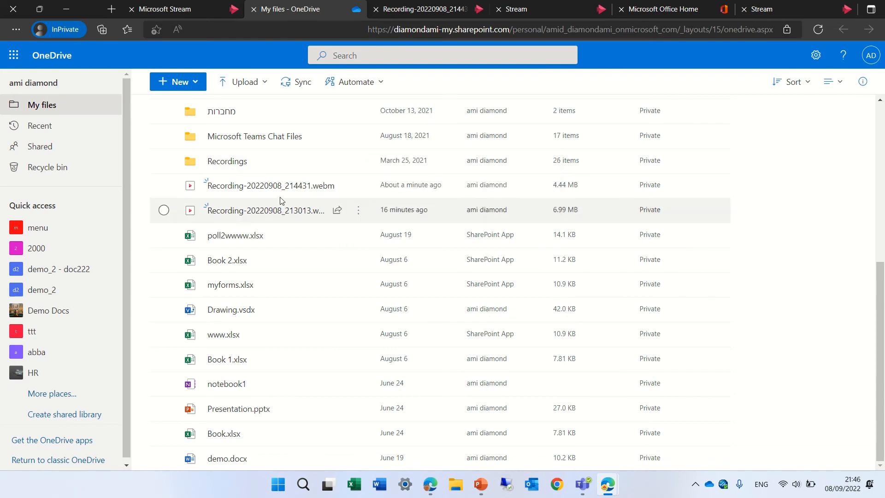
mouse_move(268, 189)
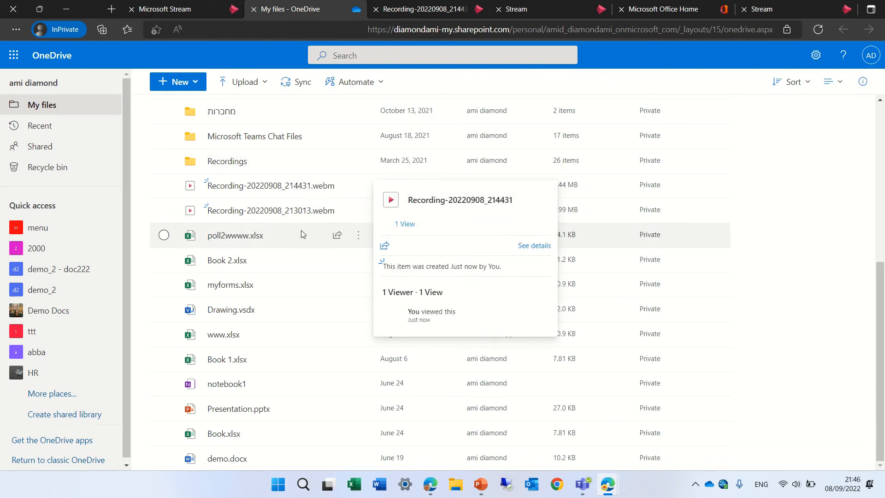
Step: View the About video details of Recording-20220908_213013.webm, close the video, and return to the Stream start page
click(262, 215)
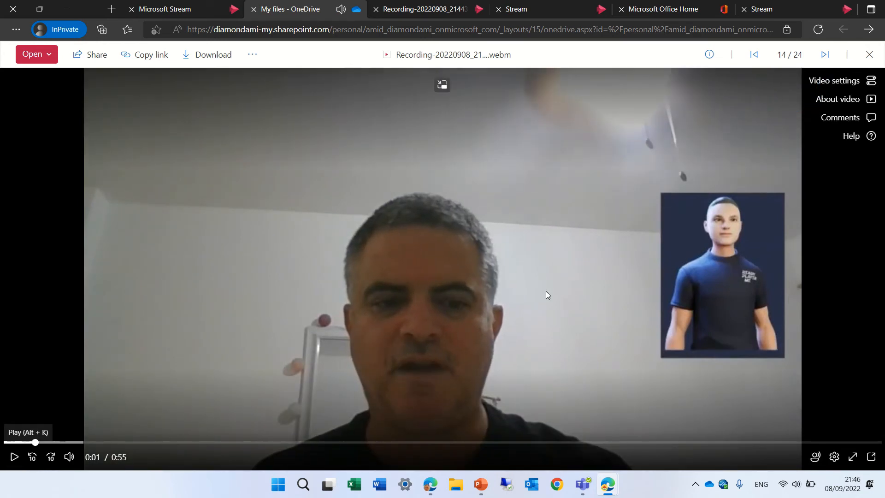
click(838, 99)
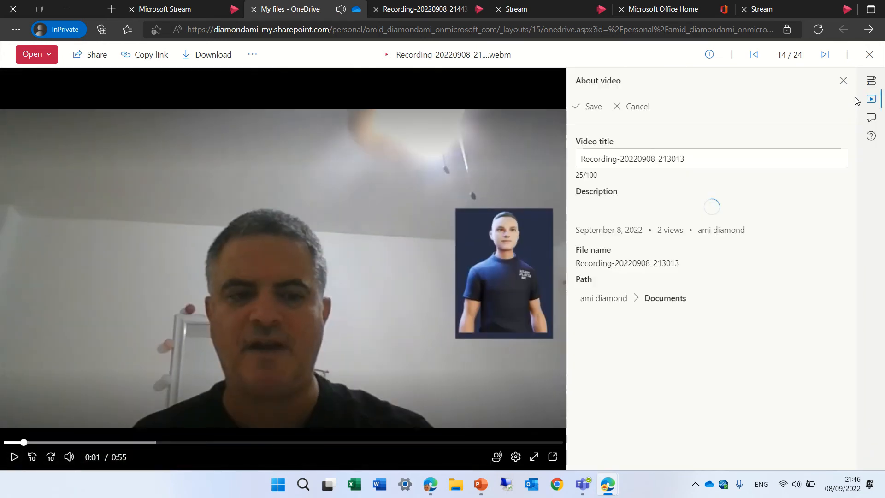
click(870, 55)
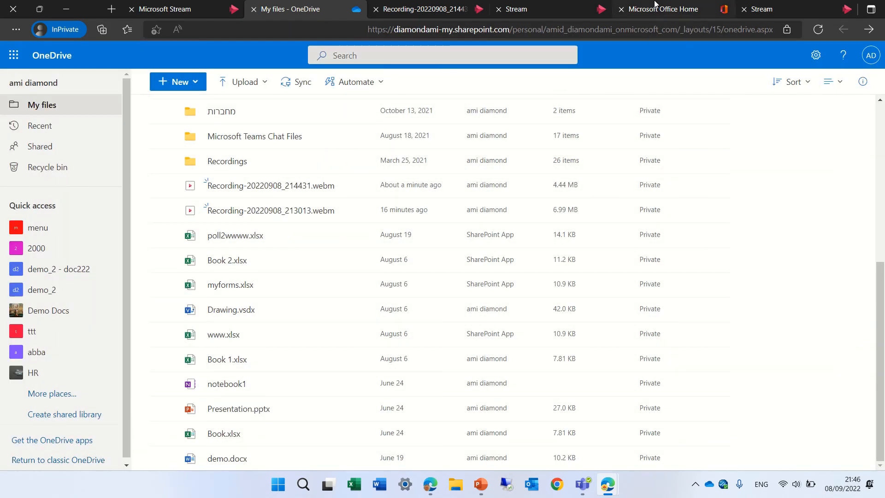
mouse_move(525, 5)
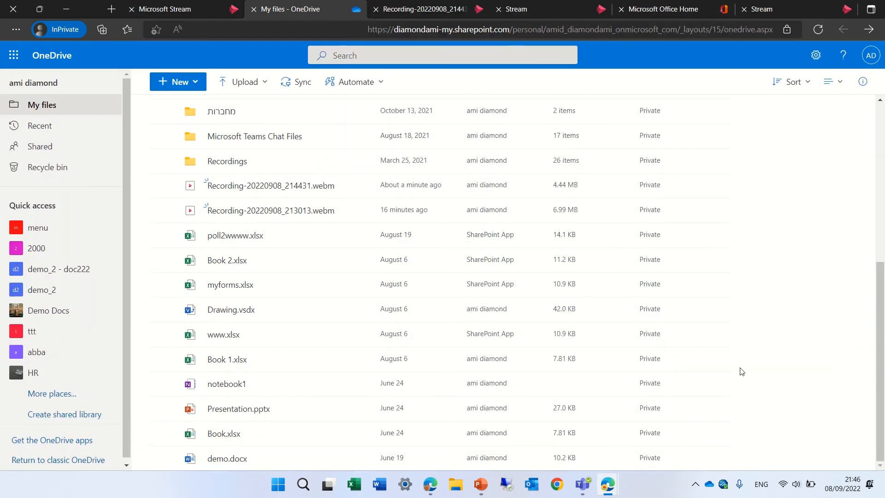
click(552, 12)
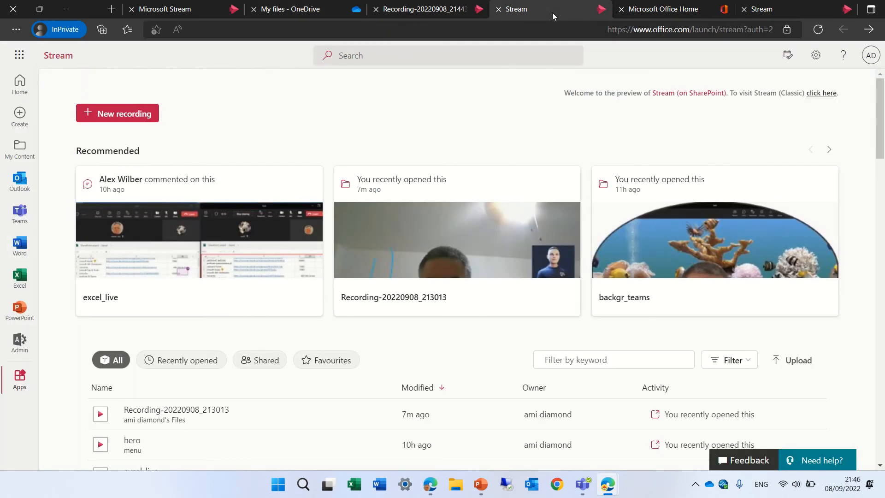